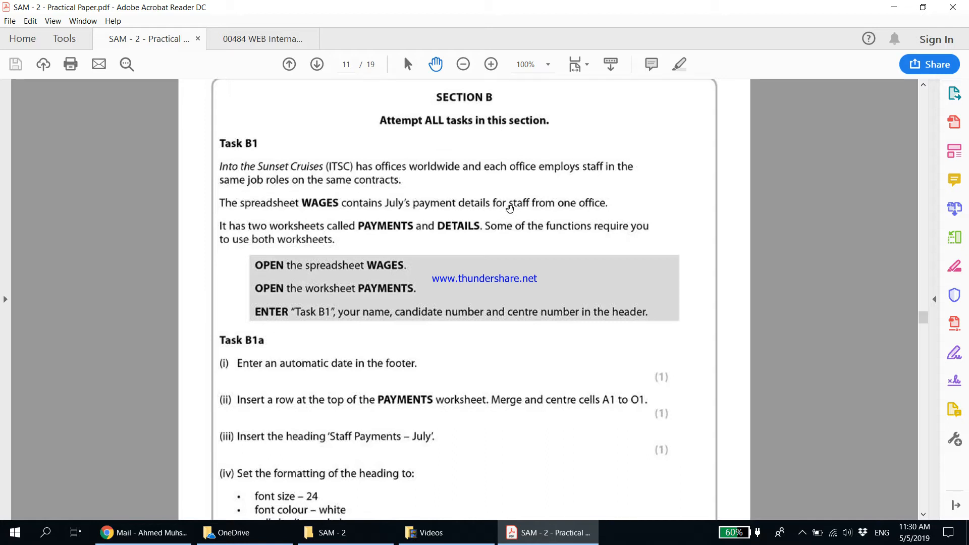
# - Open the WAGES workbook from the SAM - 2 folder and switch to it in Excel
pyautogui.click(343, 541)
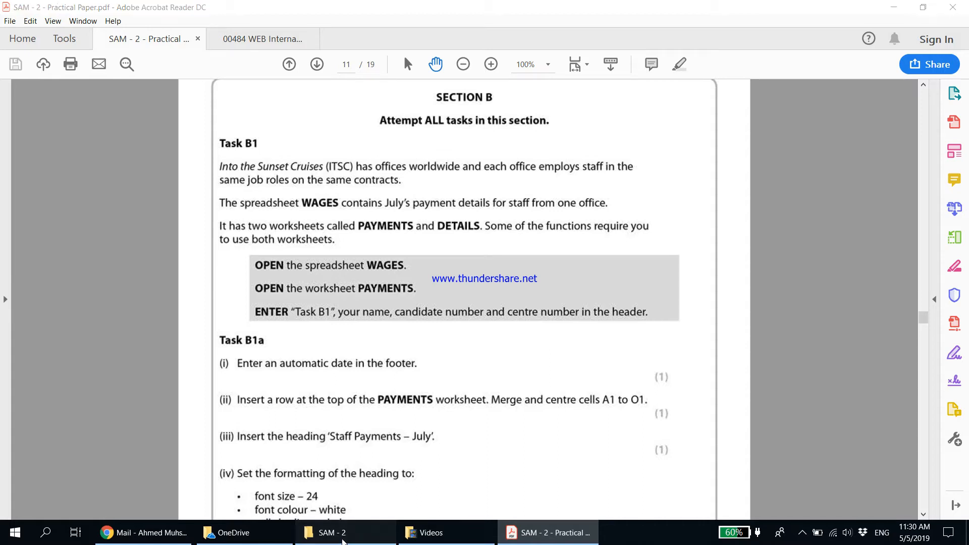
pyautogui.click(128, 205)
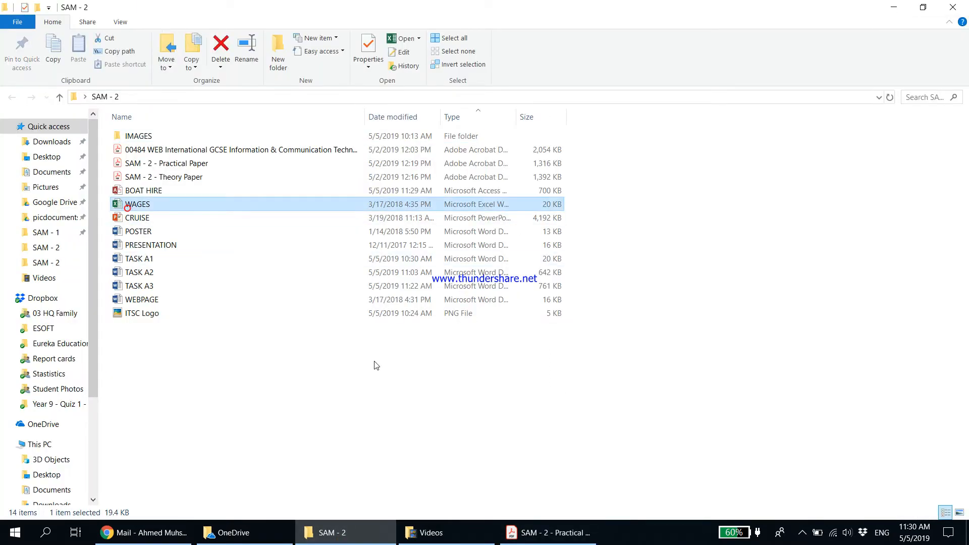
pyautogui.click(550, 533)
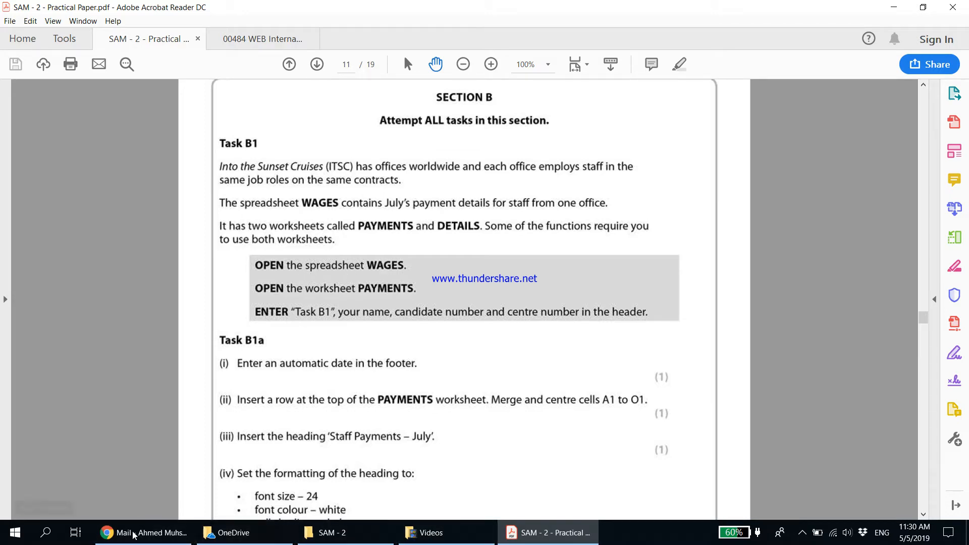
pyautogui.click(324, 540)
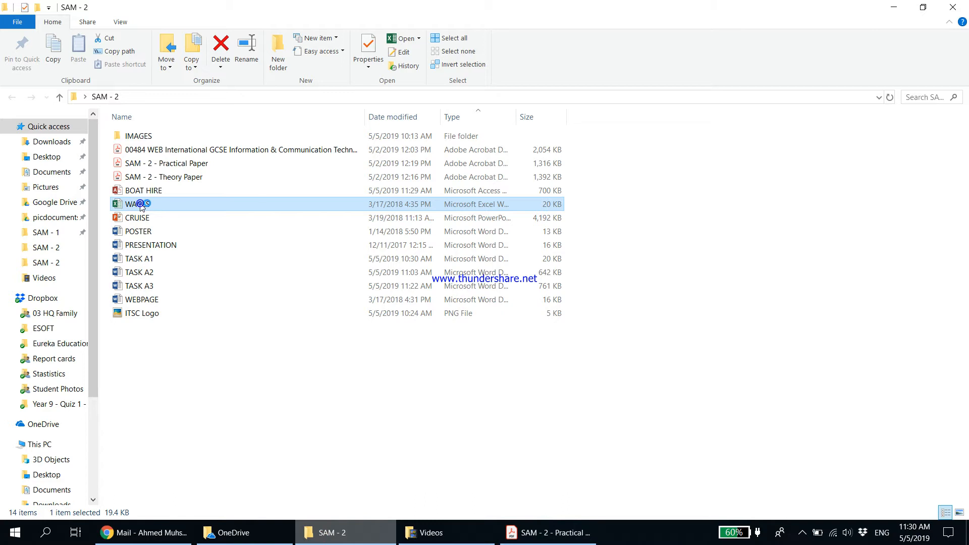
pyautogui.click(525, 533)
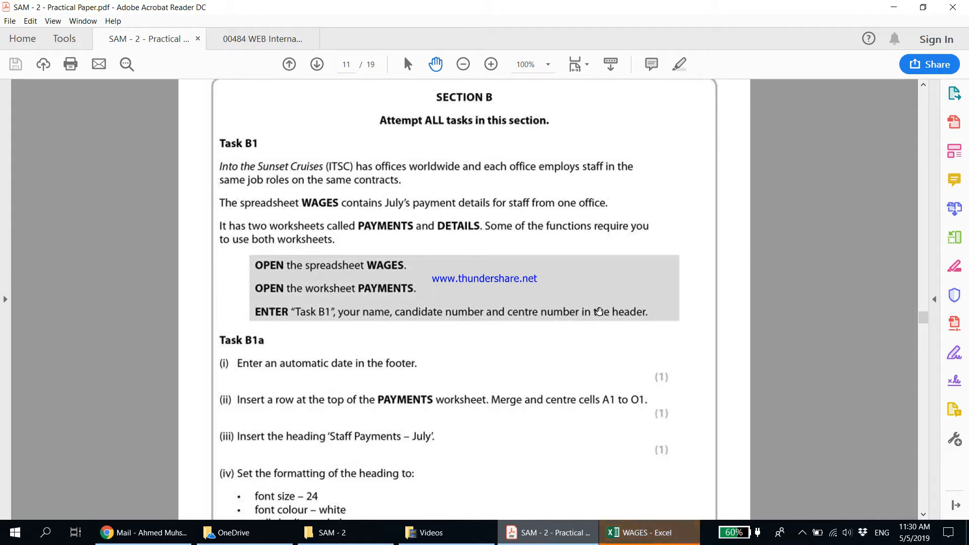
pyautogui.click(619, 538)
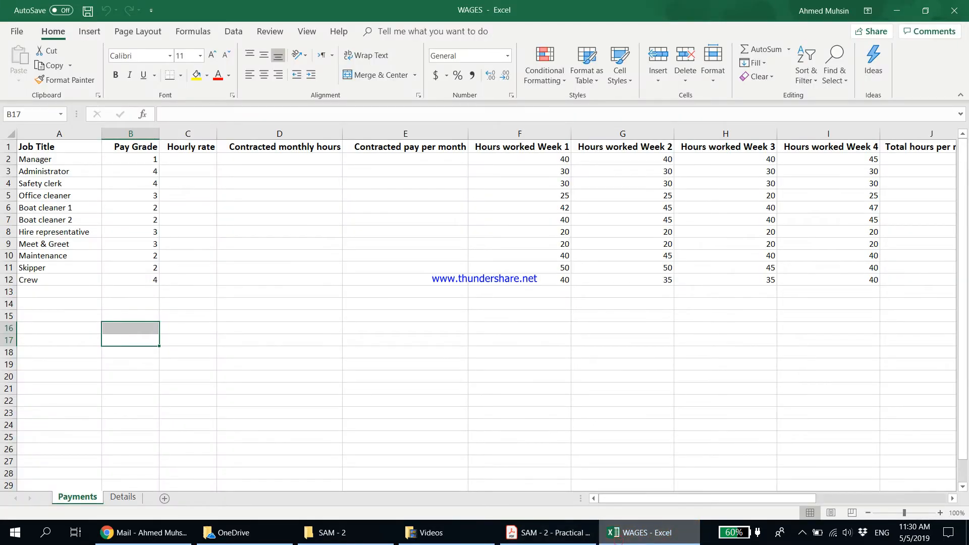
# - Replace the Payments sheet's centre header text with "Task B1" followed by the candidate's name, candidate number and centre number
pyautogui.click(210, 158)
pyautogui.click(90, 31)
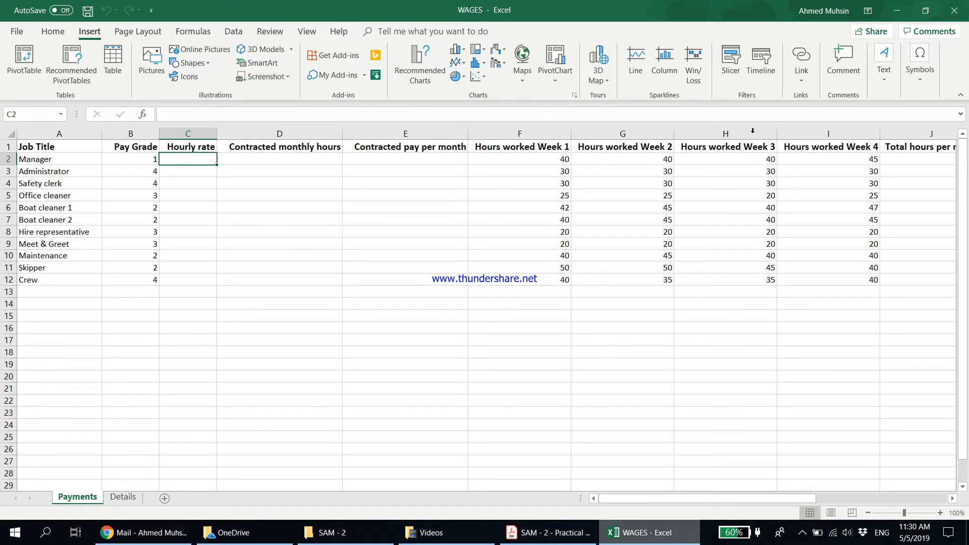
pyautogui.click(883, 63)
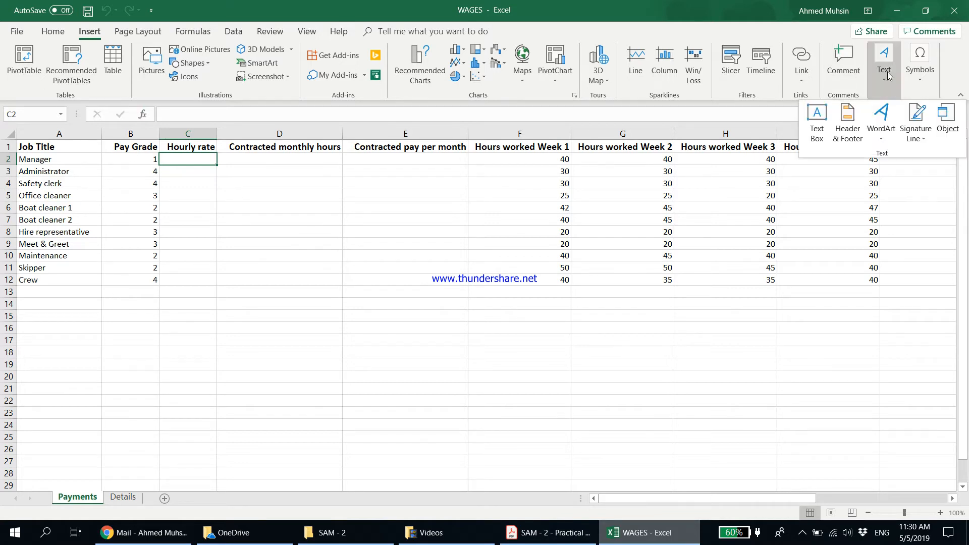
pyautogui.click(854, 135)
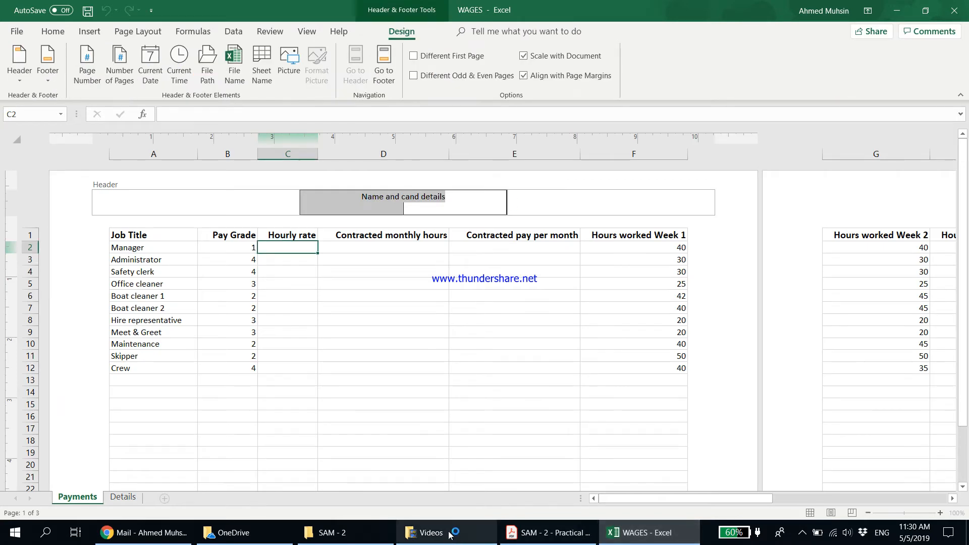
pyautogui.click(548, 533)
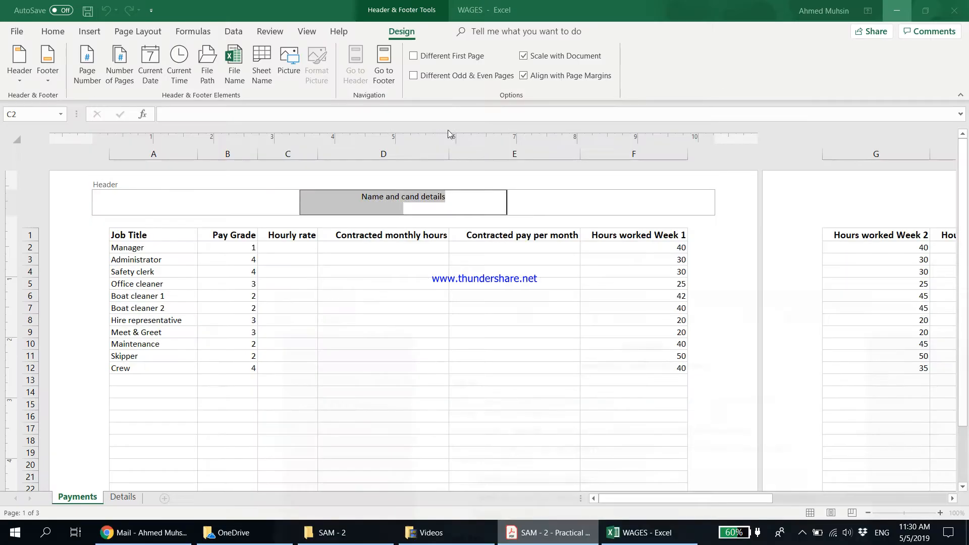
pyautogui.click(894, 7)
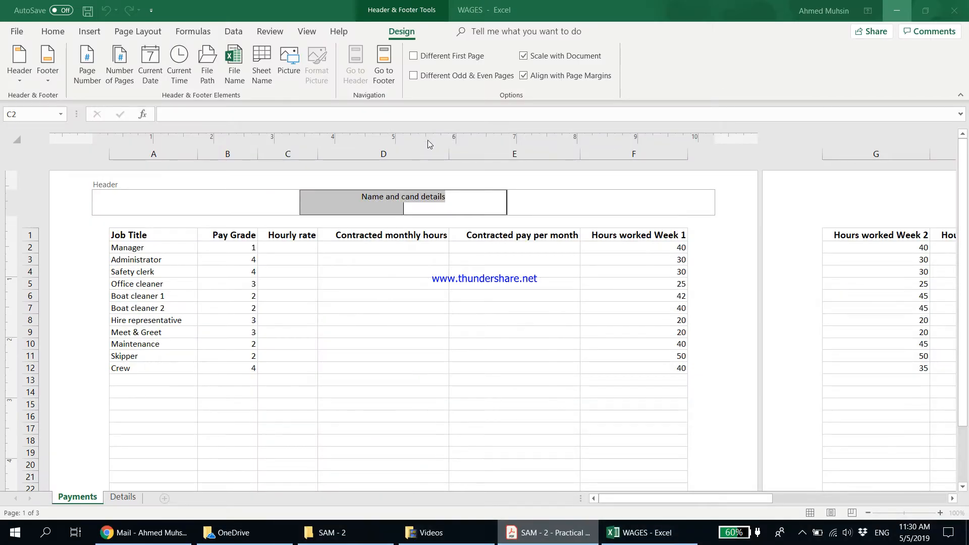
pyautogui.click(420, 205)
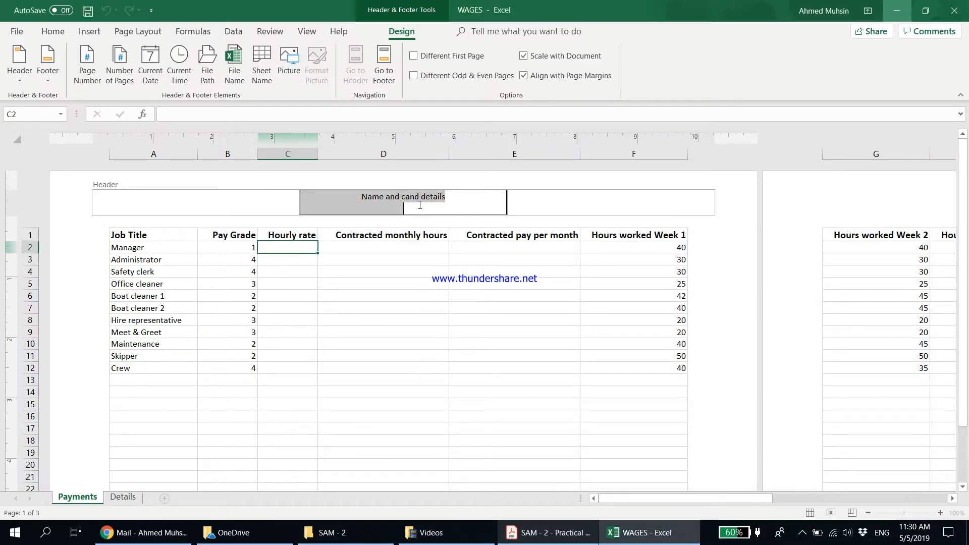
pyautogui.click(393, 206)
pyautogui.moveTo(360, 198); pyautogui.dragTo(504, 211)
pyautogui.write('Task B1 Ahmed 1234 1234')
pyautogui.click(384, 299)
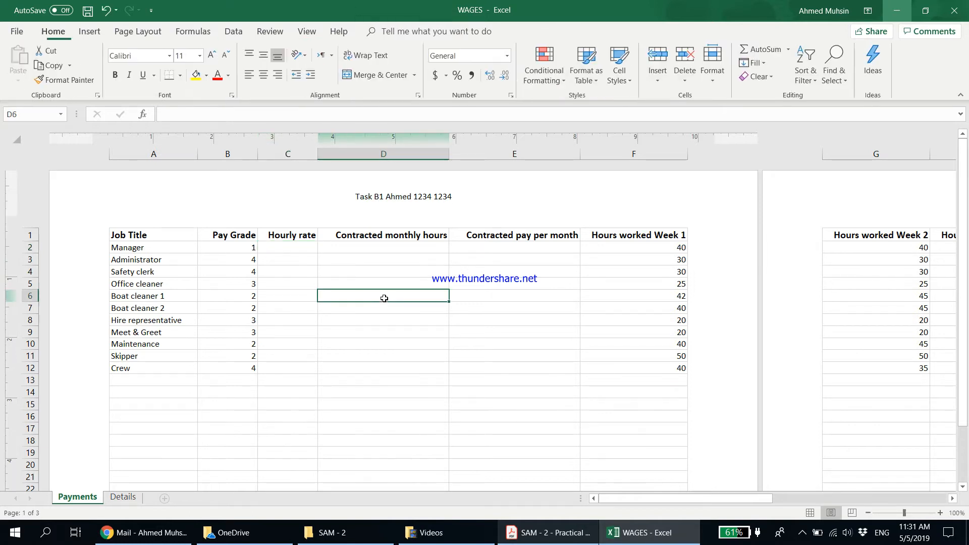
# - Insert an automatic current date in the centre section of the Payments sheet's footer
pyautogui.click(540, 532)
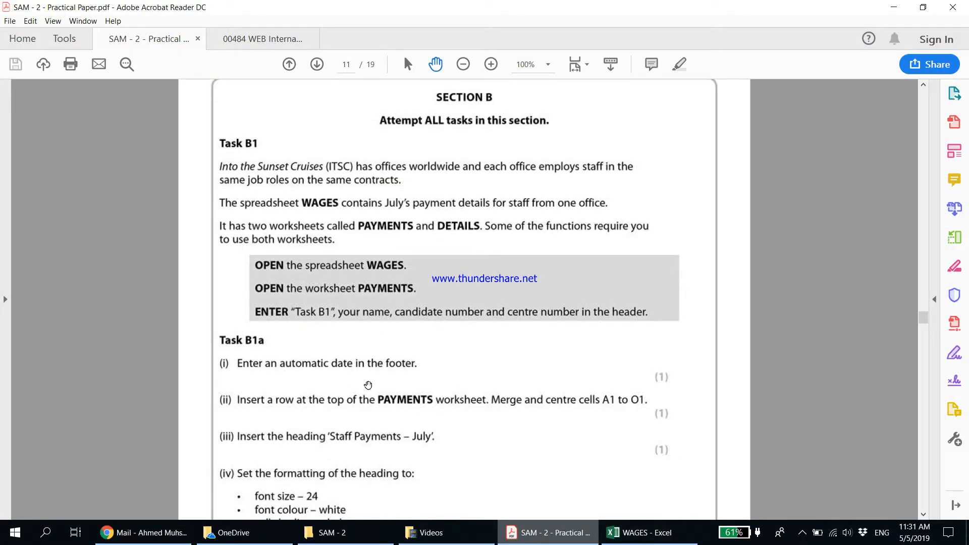
pyautogui.click(893, 7)
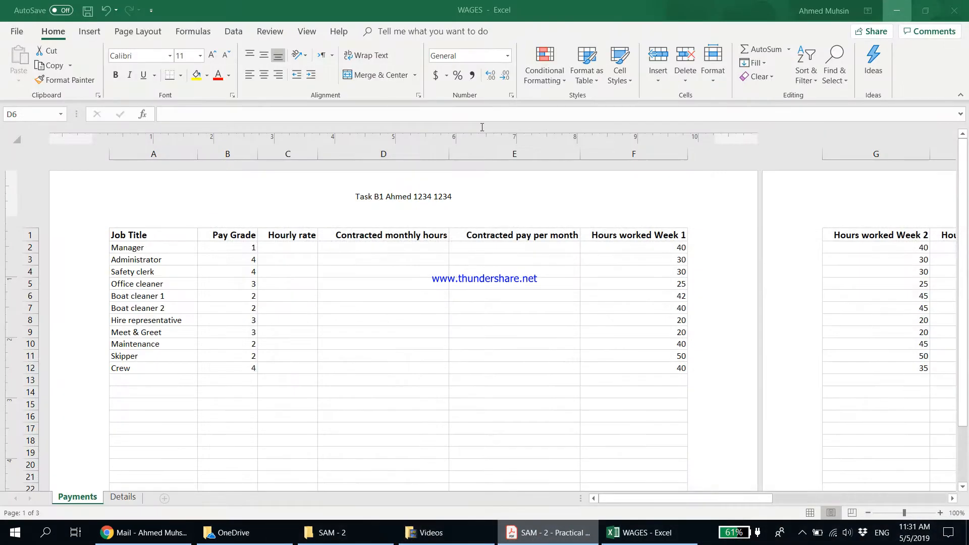
pyautogui.click(385, 196)
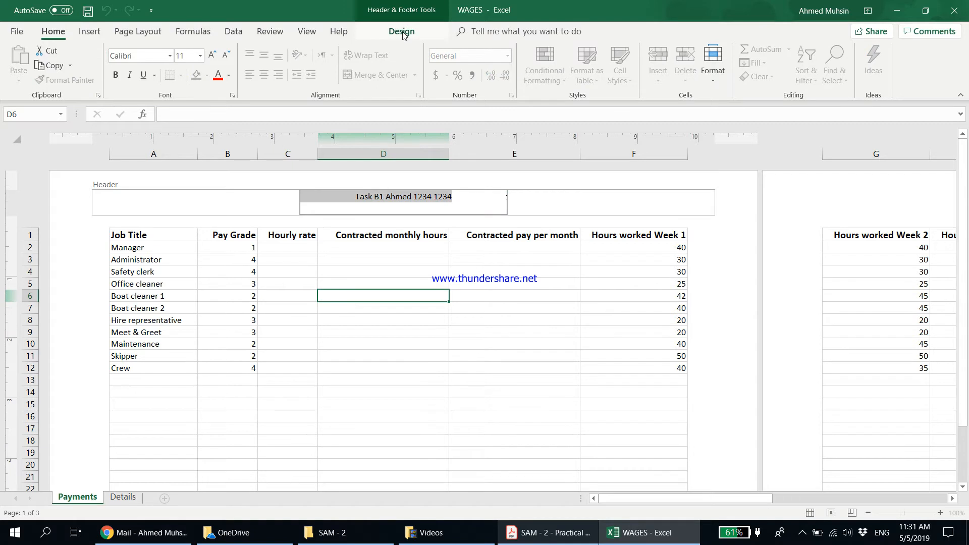
pyautogui.click(402, 32)
pyautogui.click(379, 68)
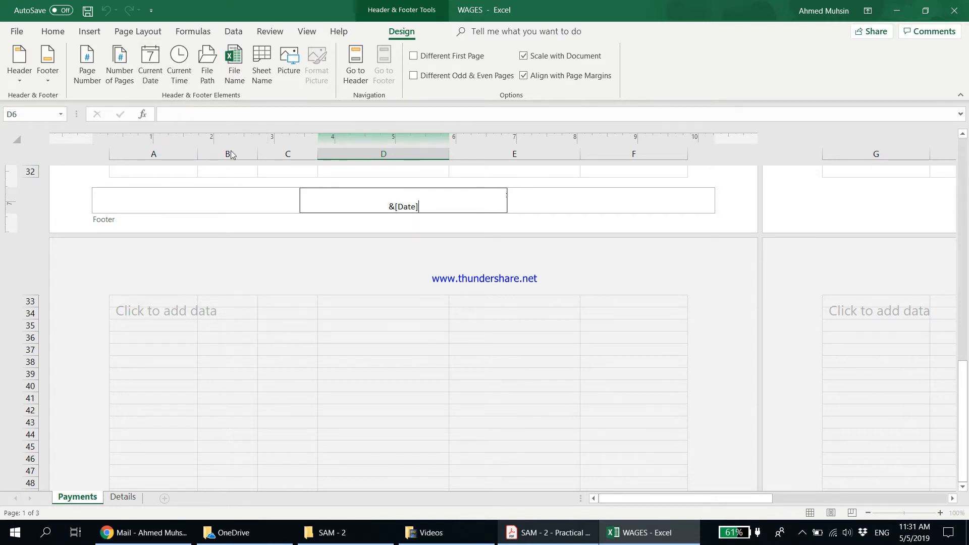
pyautogui.click(525, 534)
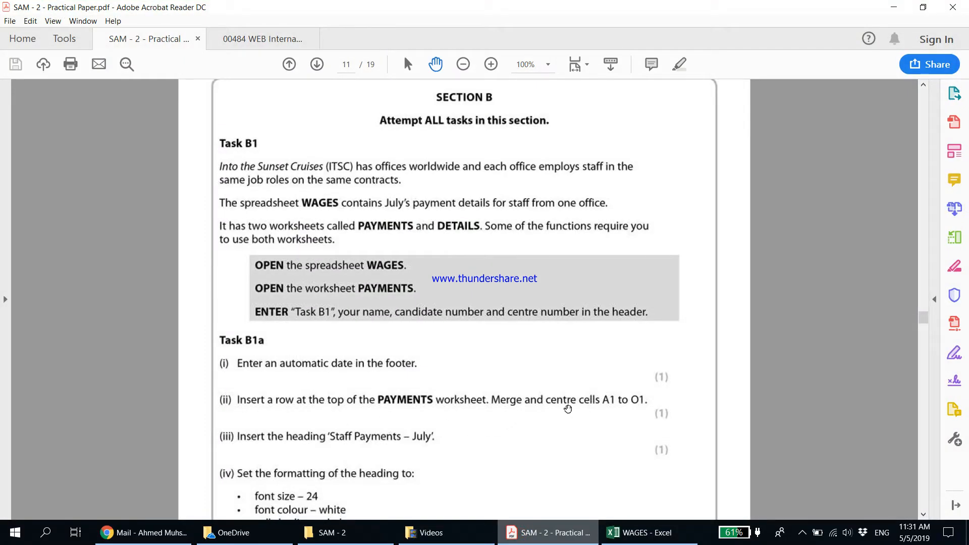
pyautogui.click(893, 7)
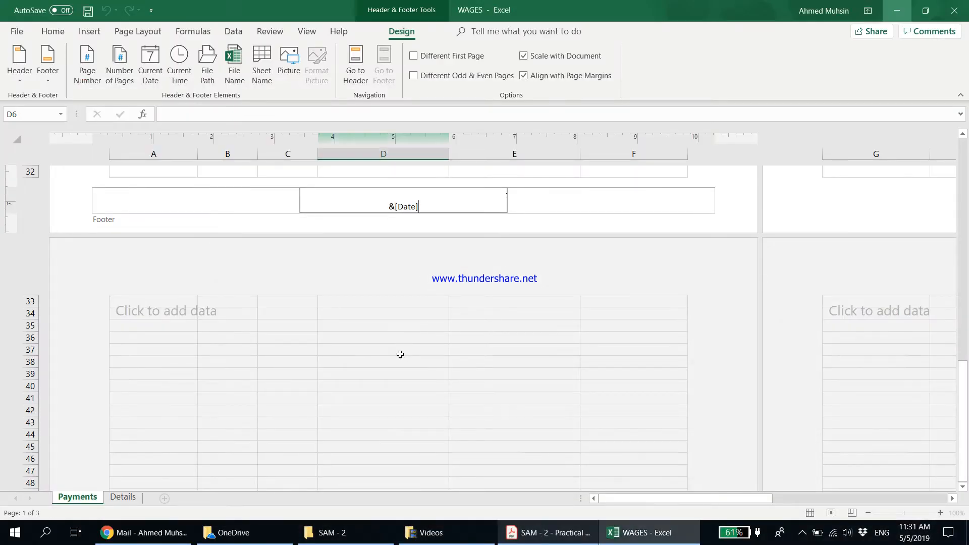
pyautogui.click(398, 350)
# - Return the Payments sheet to Normal view and insert a blank row above the column headings
pyautogui.click(309, 32)
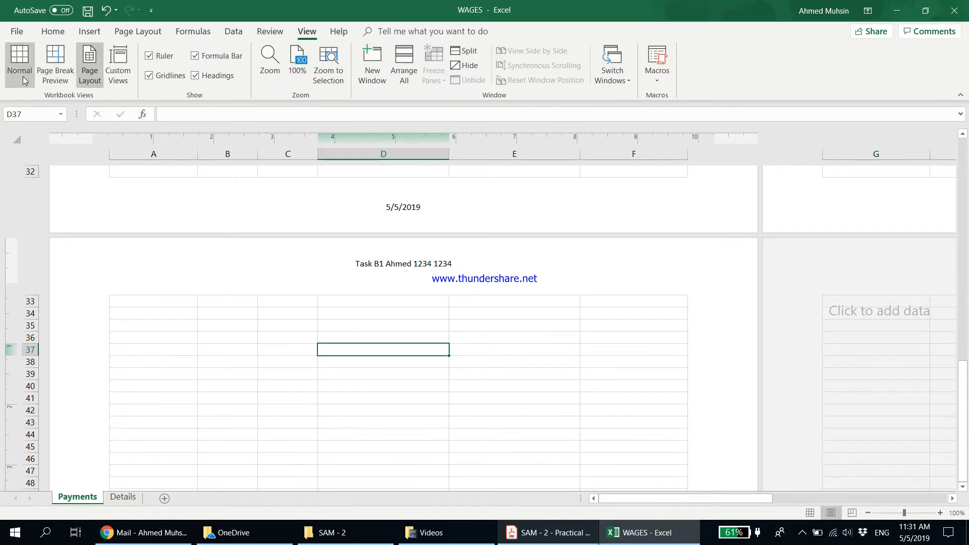
pyautogui.click(19, 62)
pyautogui.scroll(9, 342, 276)
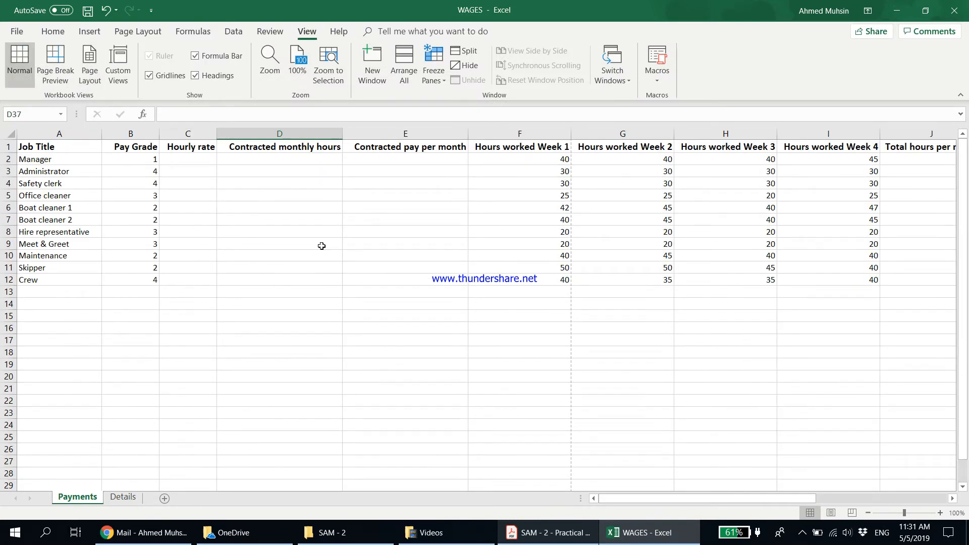
pyautogui.click(32, 146)
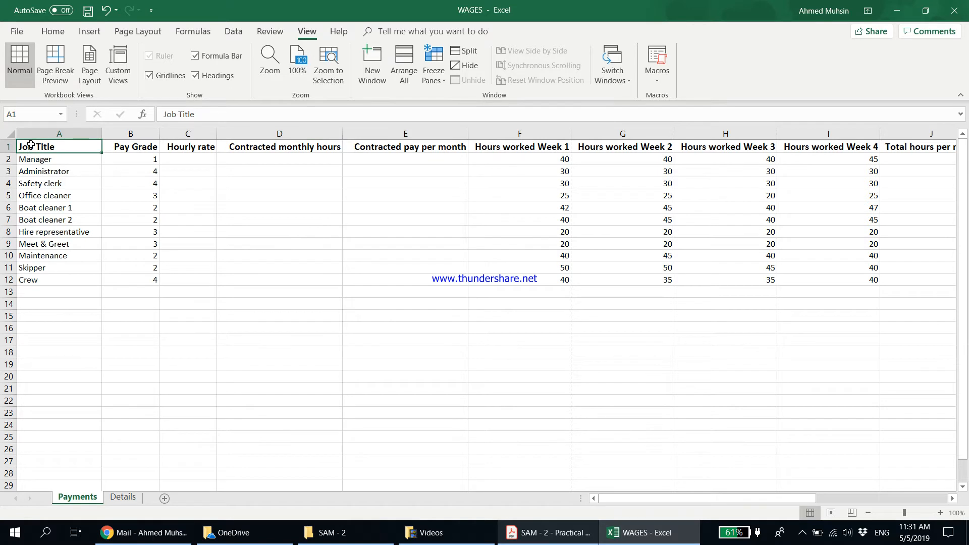
pyautogui.rightClick(31, 144)
pyautogui.click(60, 263)
pyautogui.click(38, 267)
pyautogui.click(37, 303)
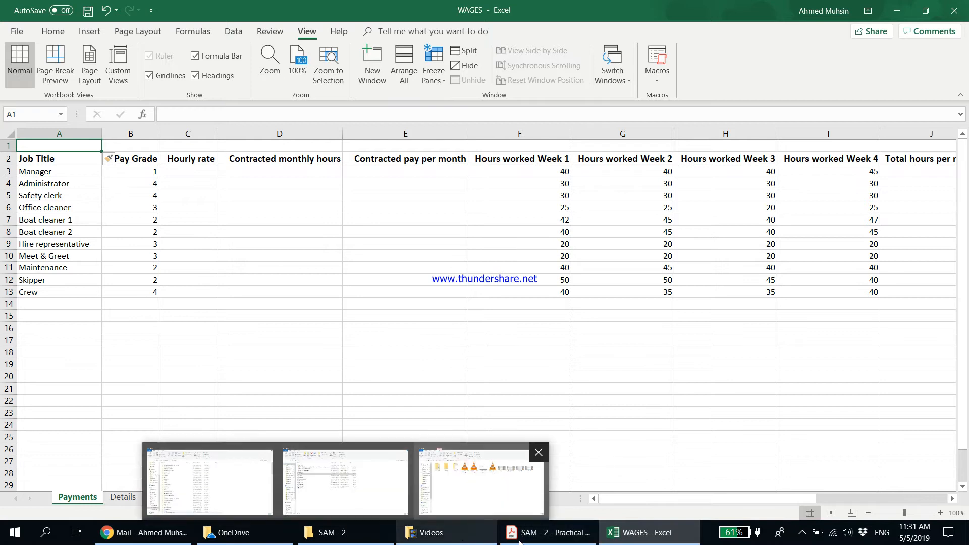
# - Merge and centre cells A1 to O1 in the blank top row of the Payments sheet
pyautogui.click(477, 474)
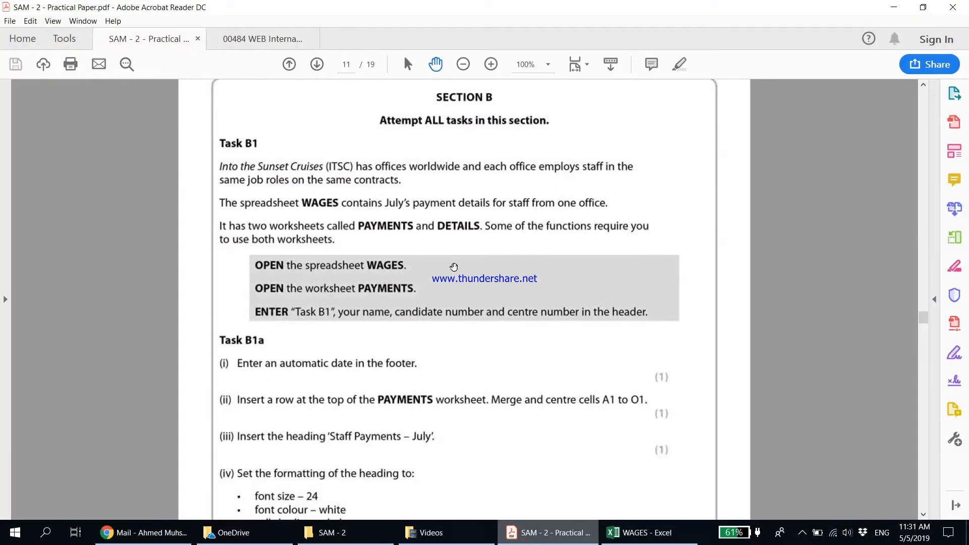
pyautogui.click(893, 7)
pyautogui.click(57, 146)
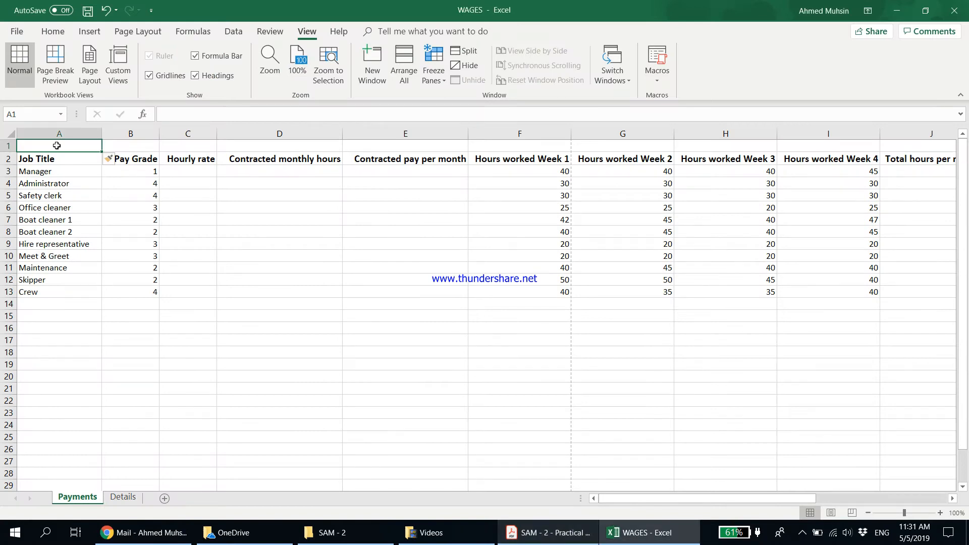
pyautogui.hotkey('shift', 'Right')
pyautogui.hotkey('shift', 'Right')
pyautogui.hotkey('shift', 'Right')
pyautogui.hotkey('shift', 'Right')
pyautogui.hotkey('shift', 'Right')
pyautogui.hotkey('shift', 'Right')
pyautogui.hotkey('shift', 'Right')
pyautogui.hotkey('shift', 'Right')
pyautogui.hotkey('shift', 'Right')
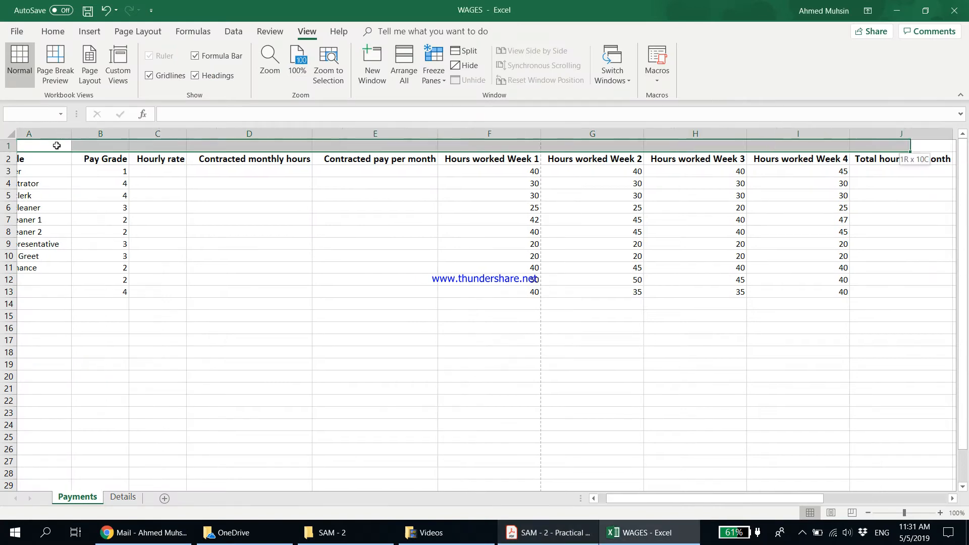
pyautogui.hotkey('shift', 'Right')
pyautogui.hotkey('shift', 'Right')
pyautogui.hotkey('shift', 'Right')
pyautogui.hotkey('shift', 'Right')
pyautogui.hotkey('shift', 'Right')
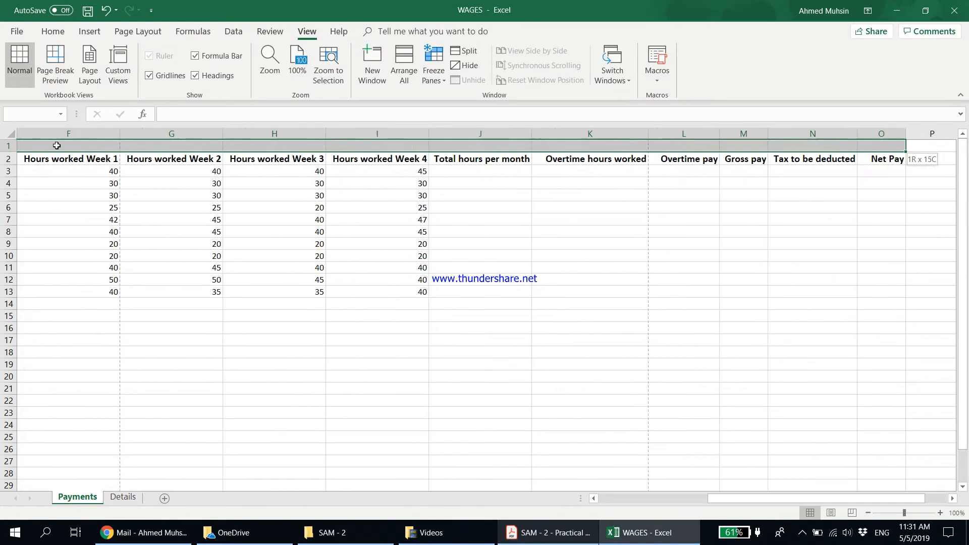
pyautogui.click(53, 31)
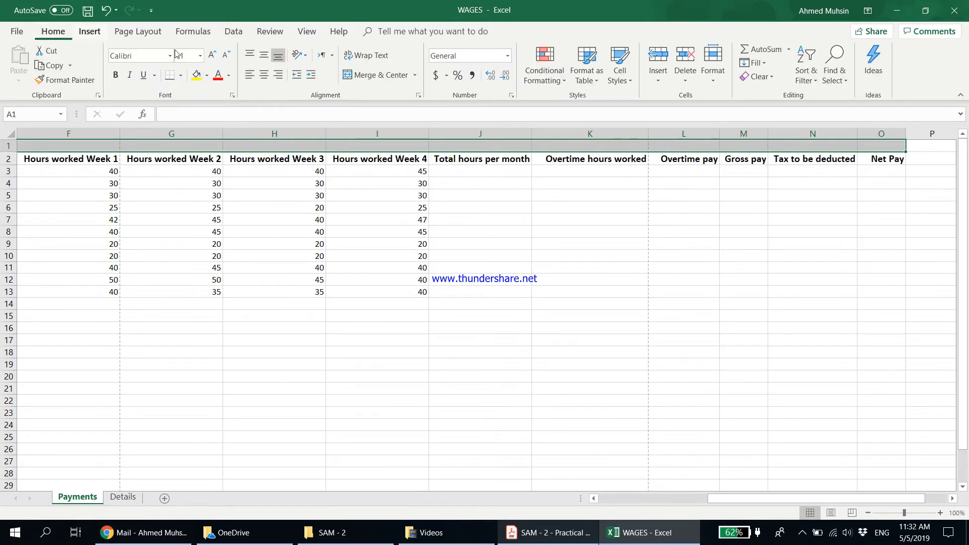
pyautogui.click(372, 77)
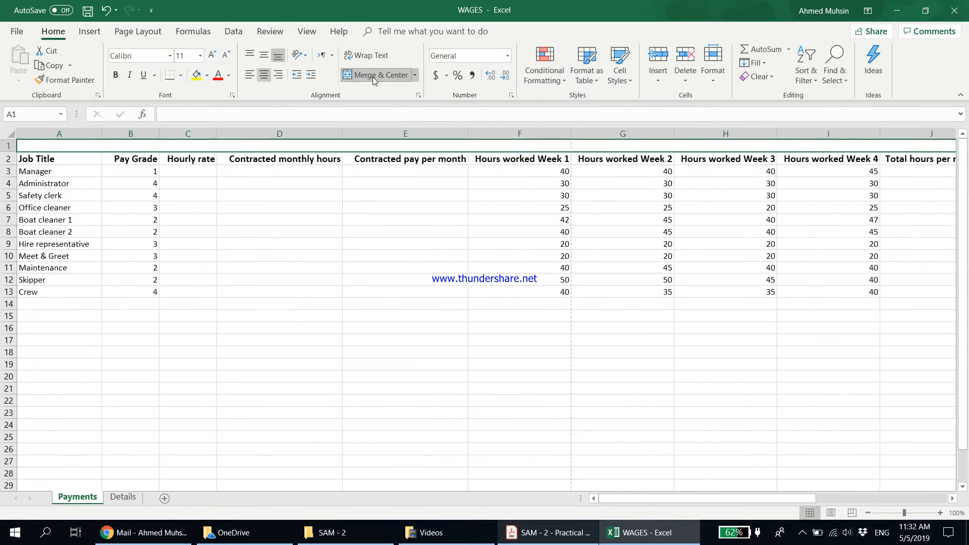
# - Enter the heading "Staff Payment - July" in the merged cell A1, following task B1a (iii) in the practical paper
pyautogui.click(531, 534)
pyautogui.scroll(-3, 369, 388)
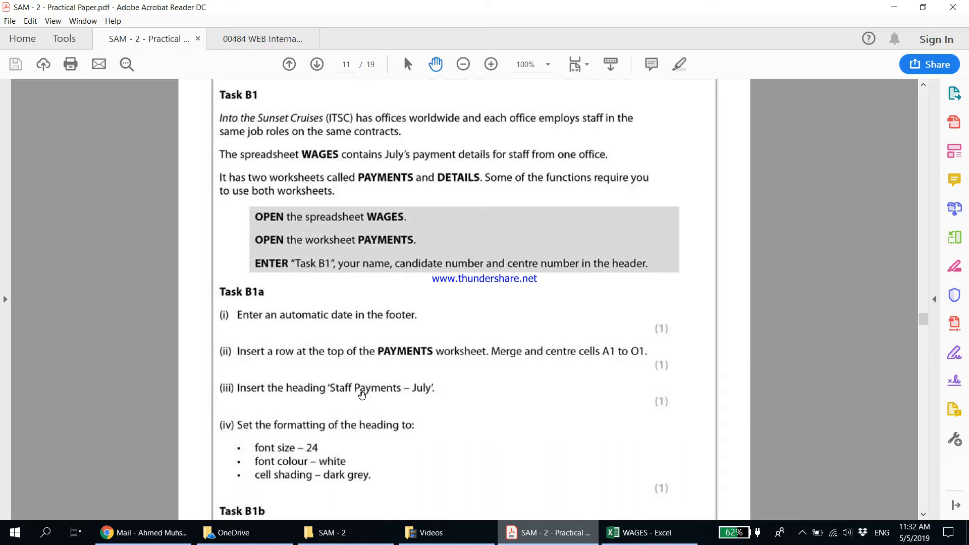
pyautogui.click(641, 533)
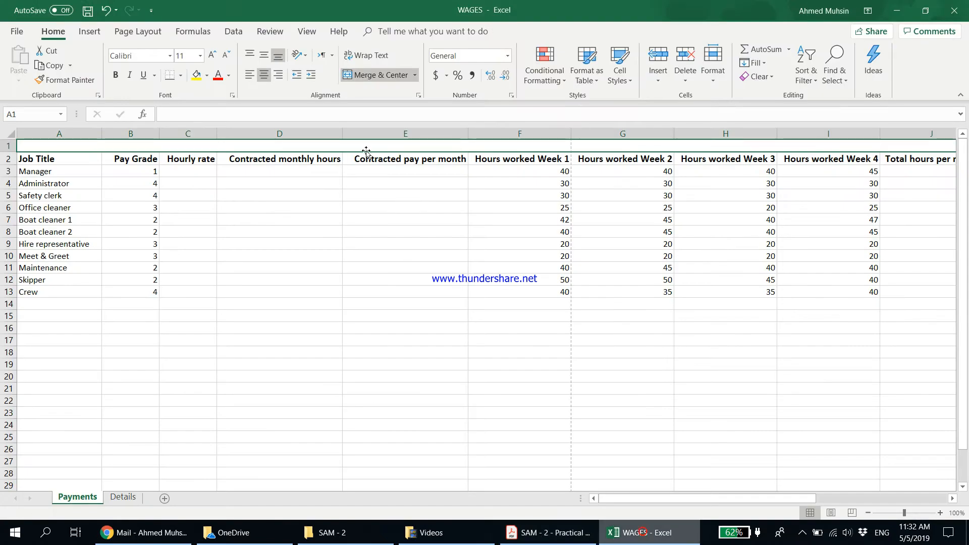
pyautogui.write('Staff P')
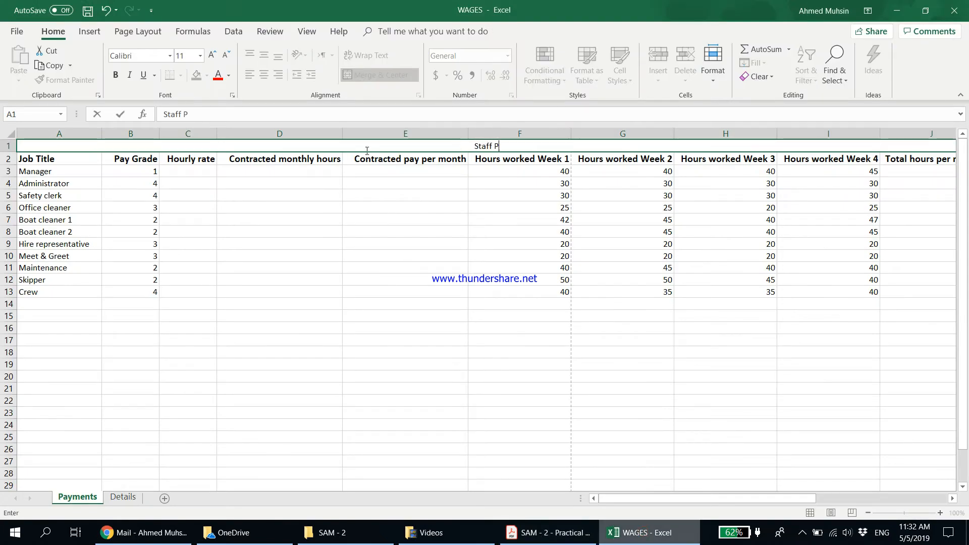
pyautogui.write('ayment - July')
pyautogui.press('Return')
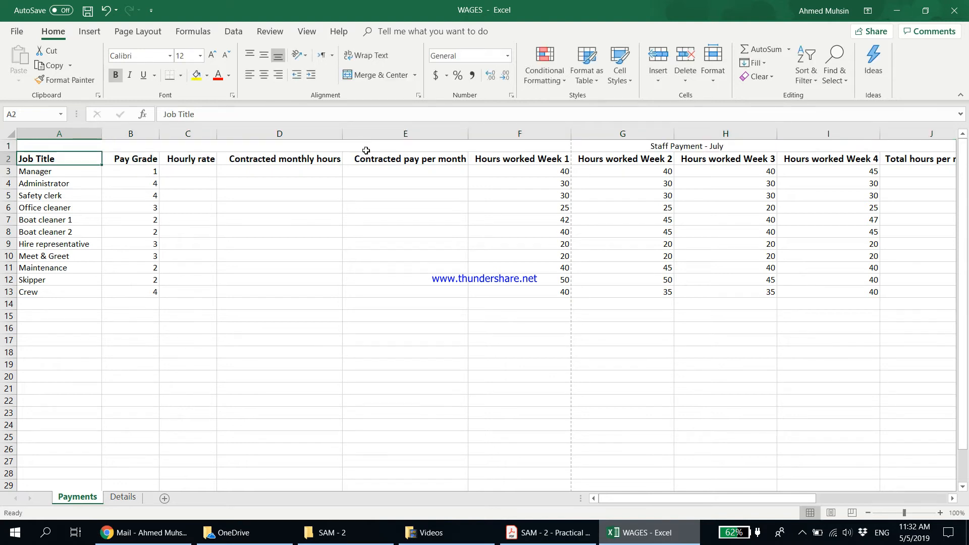
# - Check the heading format in task B1a (iv) of the practical paper and set the merged A1 heading's font size to 24
pyautogui.click(367, 147)
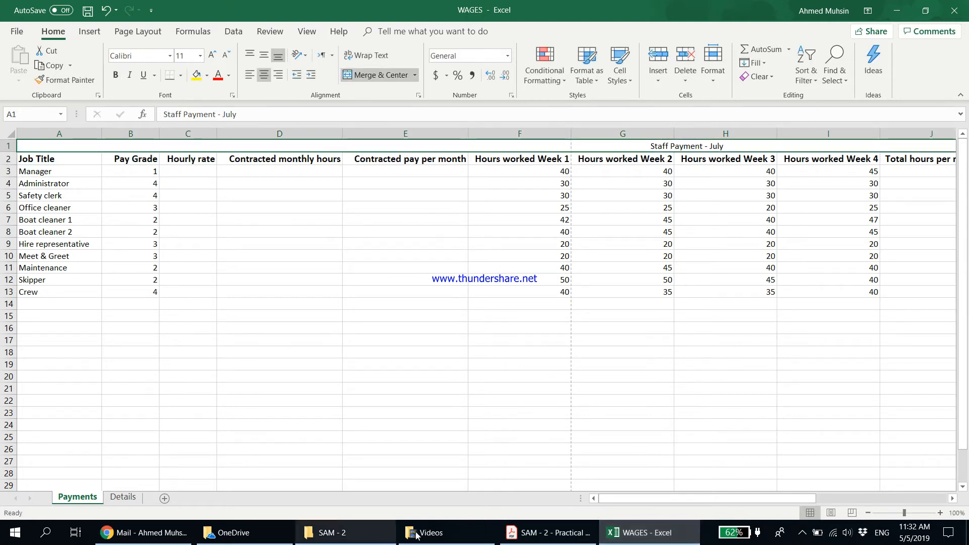
pyautogui.click(526, 536)
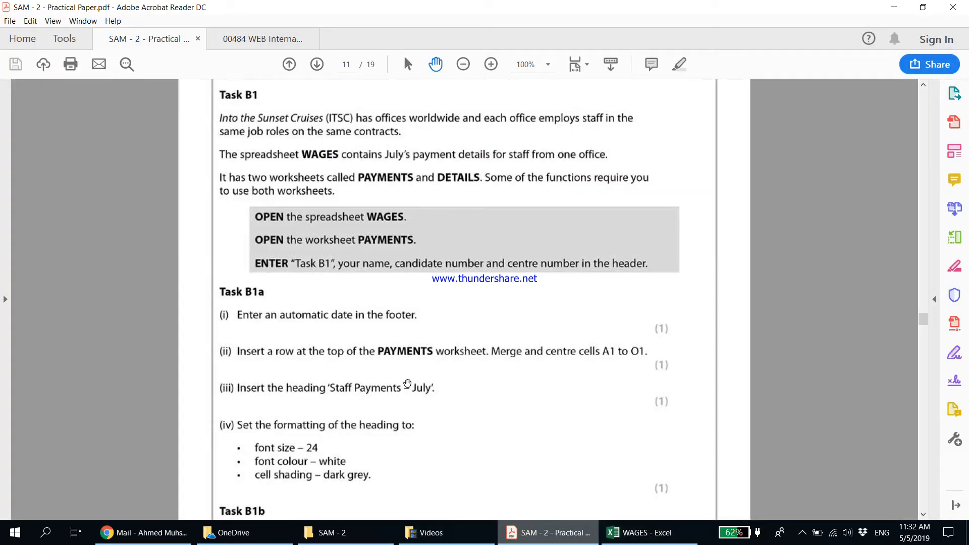
pyautogui.scroll(-2, 371, 432)
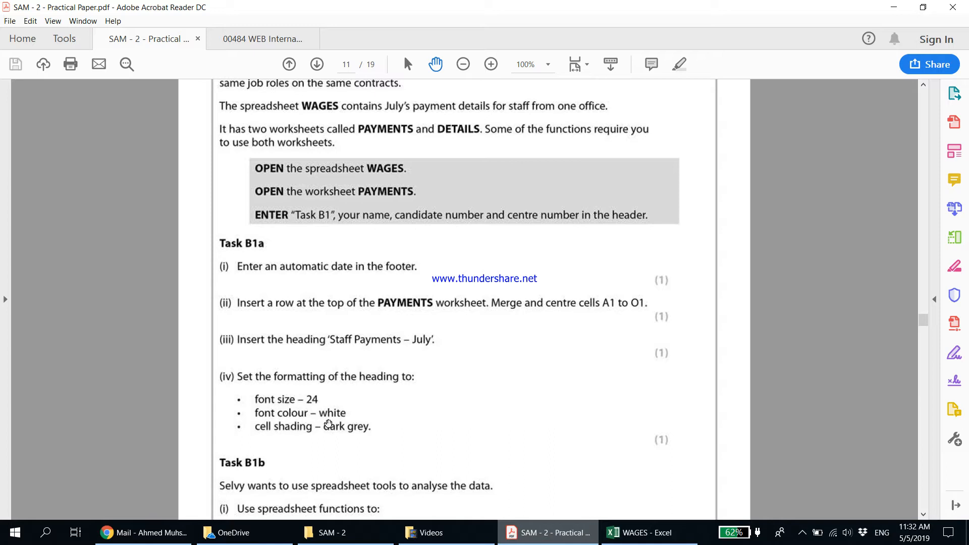
pyautogui.click(651, 534)
pyautogui.click(186, 56)
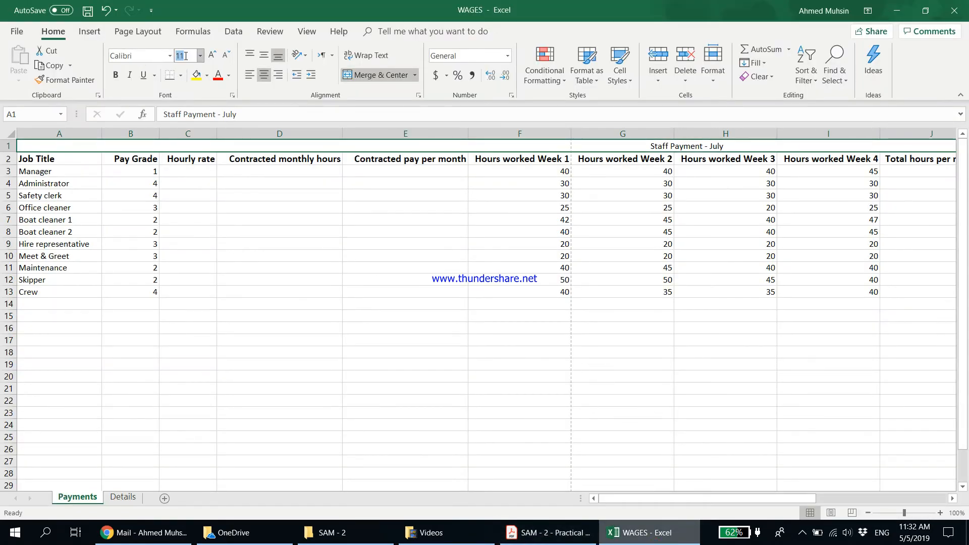
pyautogui.write('24')
pyautogui.press('Return')
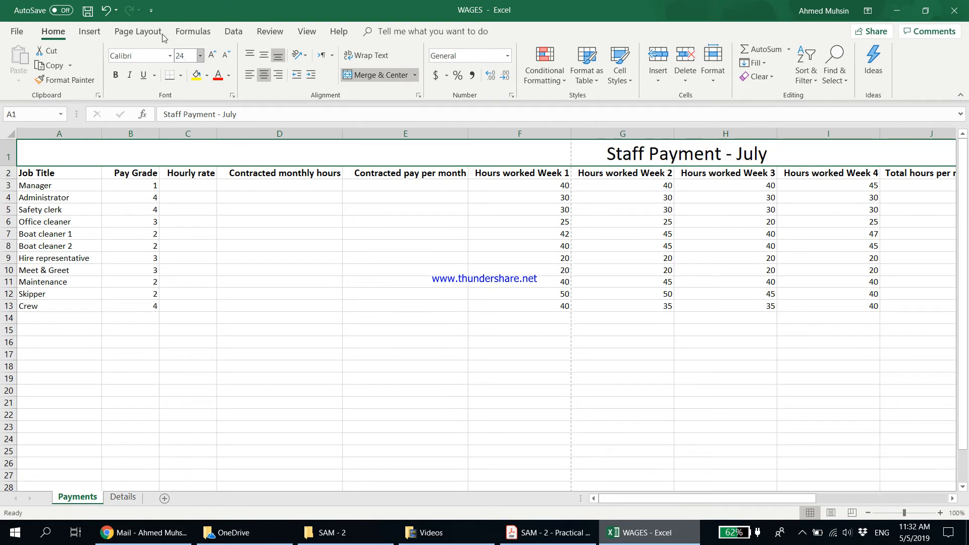
# - Shade the merged heading cell A1 dark grey and set its font colour to white
pyautogui.click(207, 76)
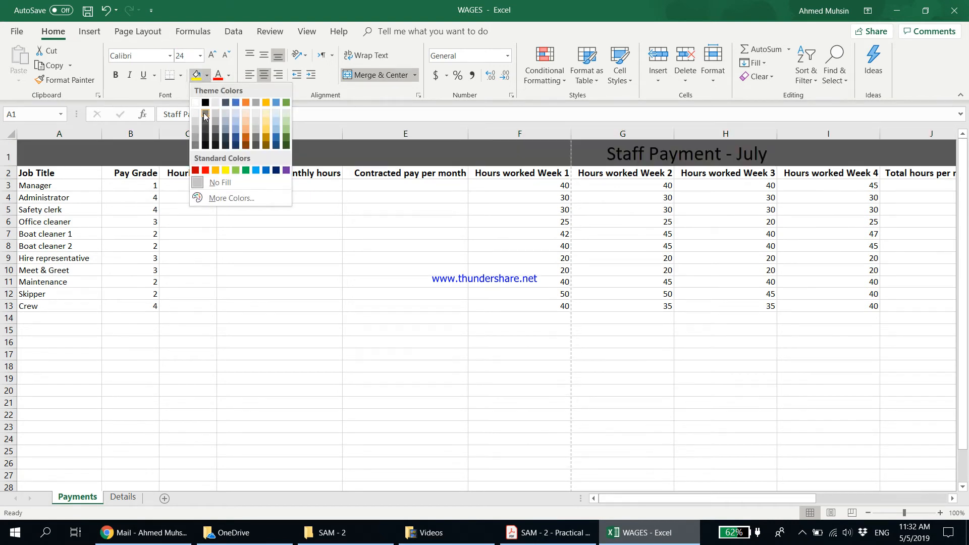
pyautogui.click(206, 113)
pyautogui.click(229, 75)
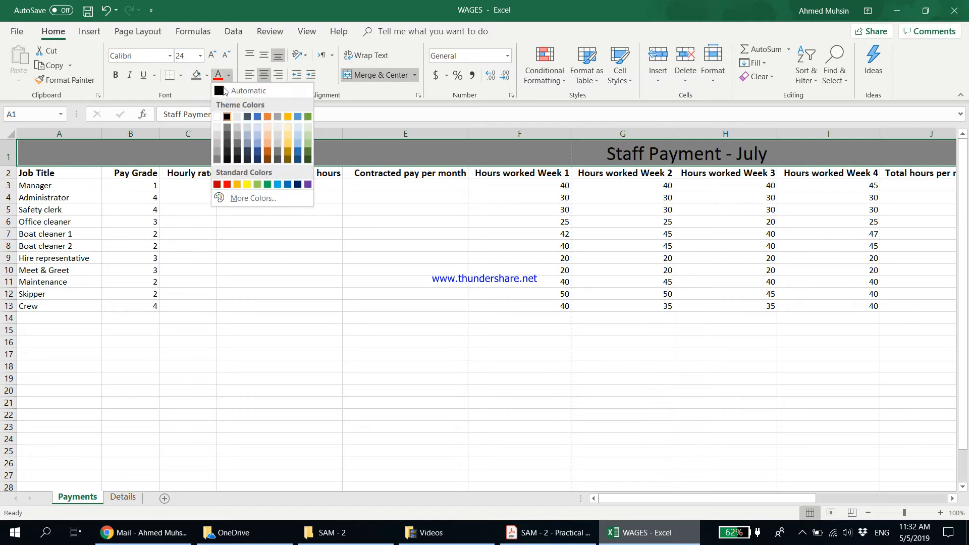
pyautogui.click(221, 117)
pyautogui.click(558, 222)
# - Read task B1b (i) in the practical paper, then examine the empty Hourly rate and Contracted monthly hours columns and the Details sheet's pay grade table
pyautogui.hotkey('alt', 'Tab')
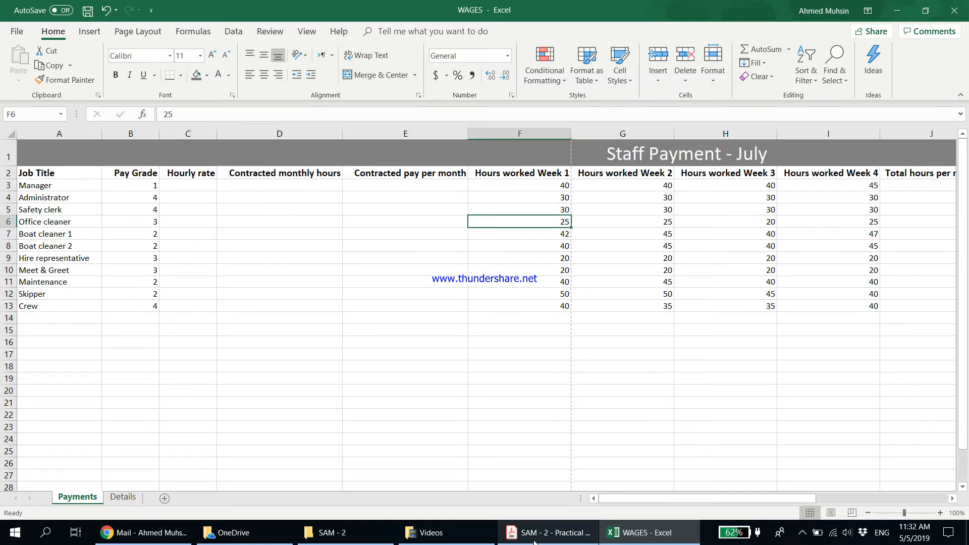
pyautogui.scroll(-4, 382, 394)
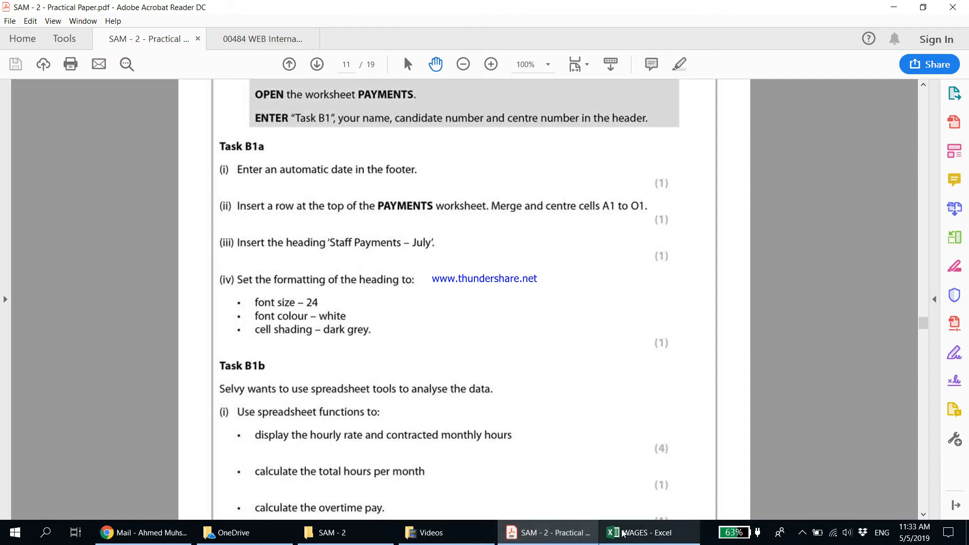
pyautogui.click(640, 533)
pyautogui.click(185, 189)
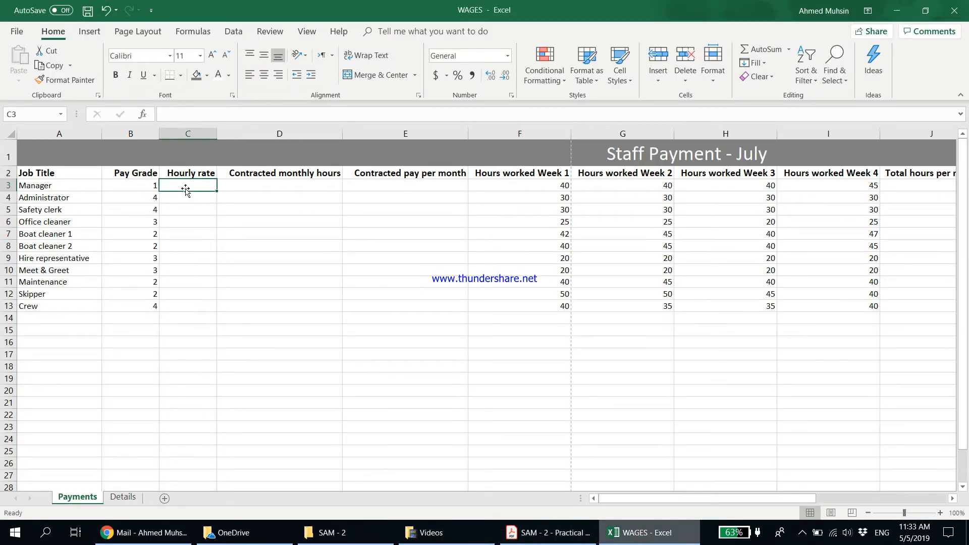
pyautogui.click(268, 183)
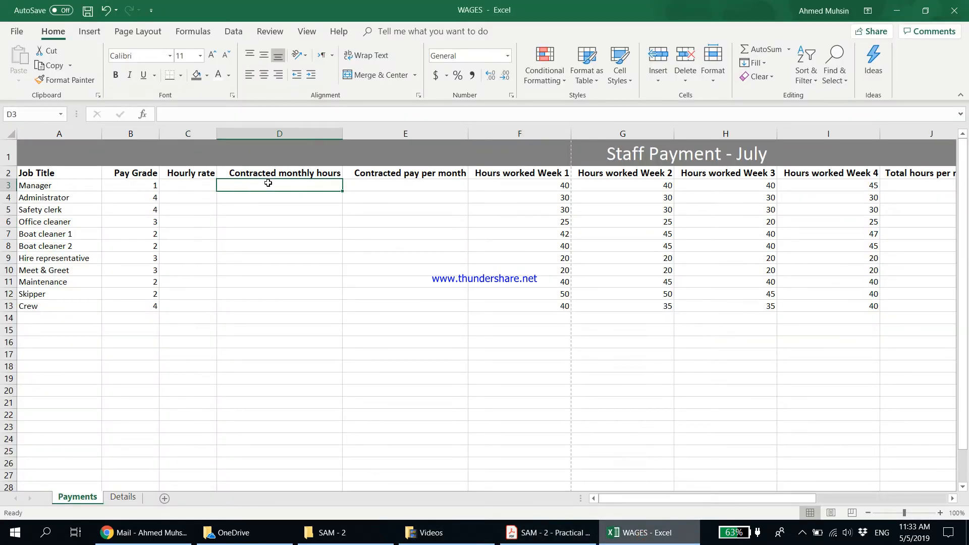
pyautogui.click(199, 187)
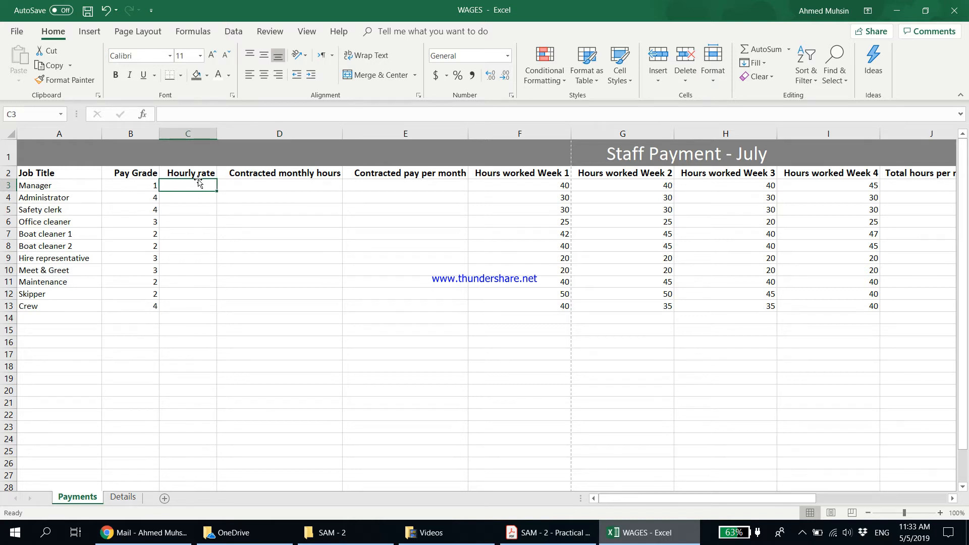
pyautogui.click(126, 499)
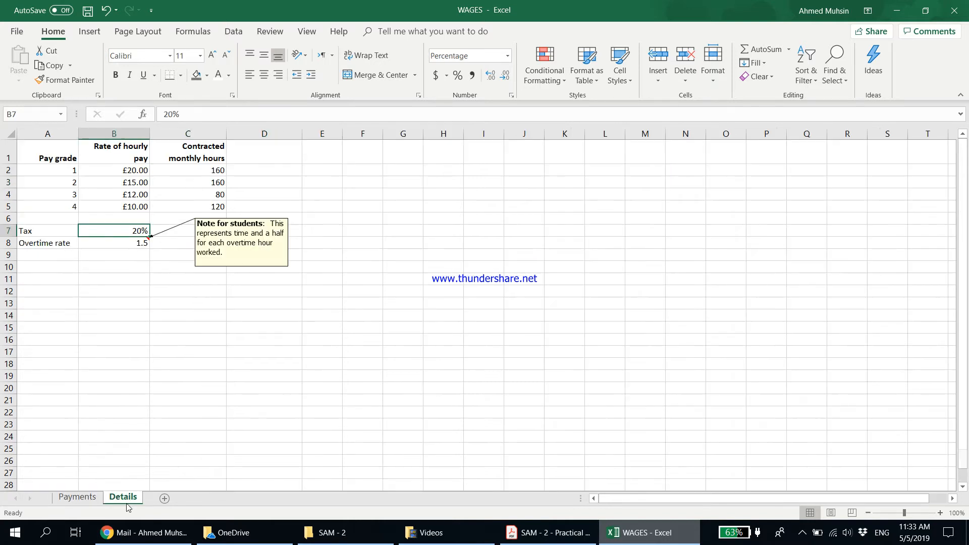
pyautogui.click(61, 173)
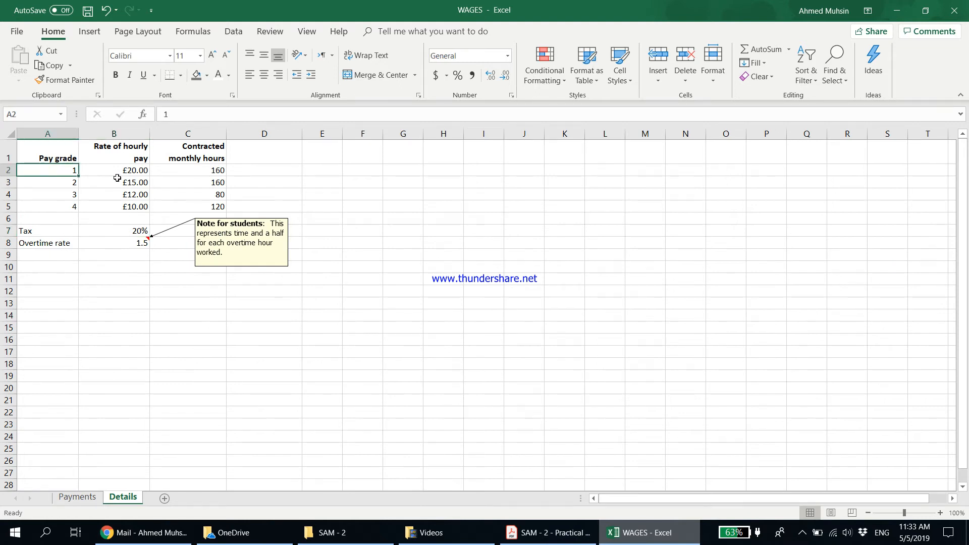
pyautogui.click(125, 171)
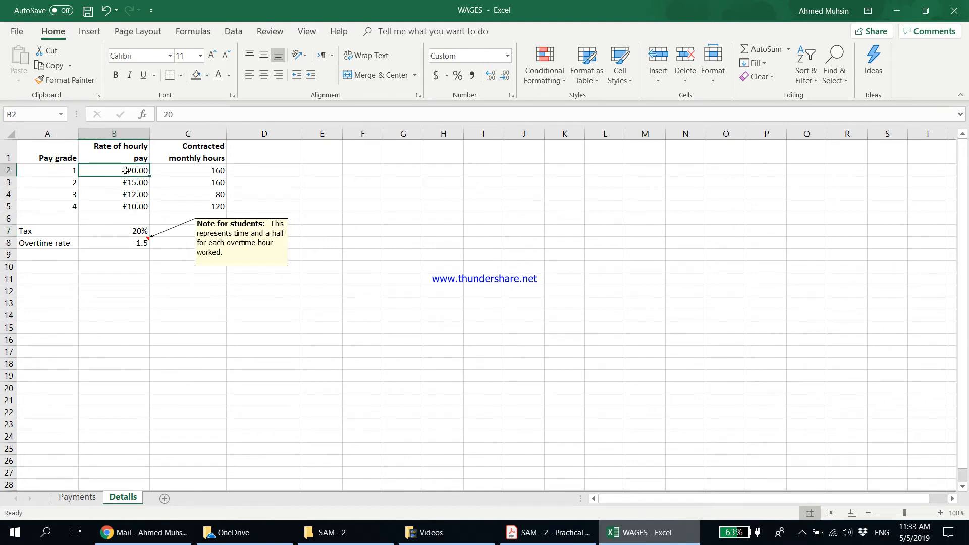
pyautogui.click(207, 172)
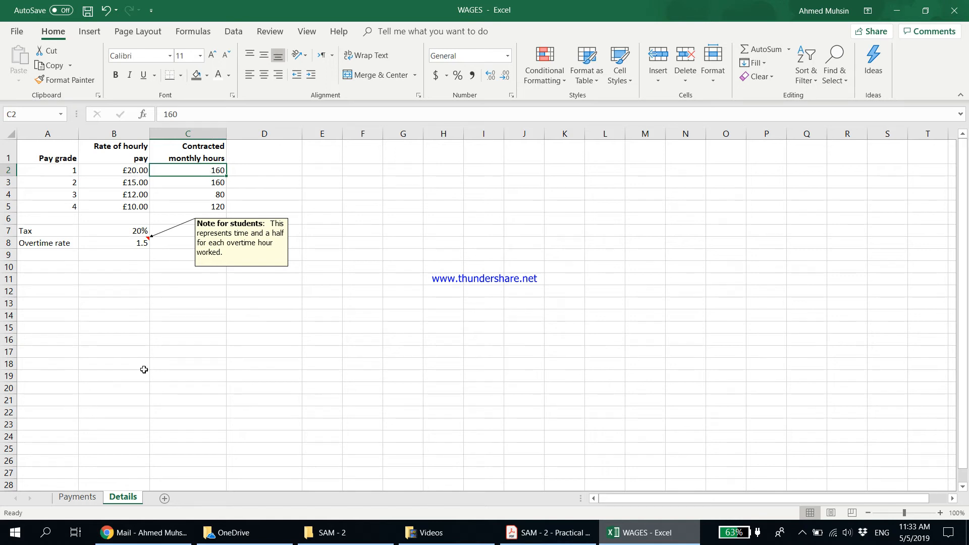
pyautogui.click(76, 498)
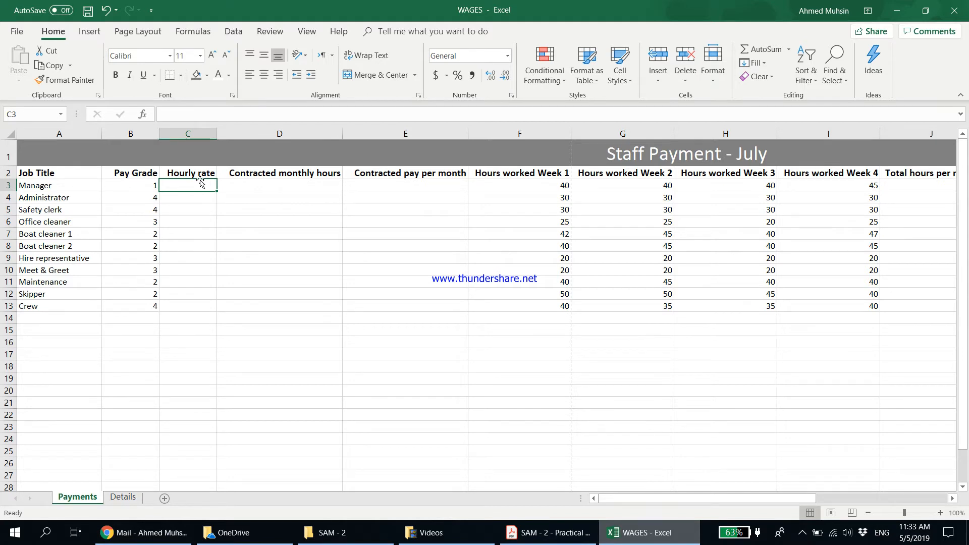
# - Start a VLOOKUP in Payments cell C3 with B3 as the lookup value and Details!A2:C5 as the table array
pyautogui.click(143, 116)
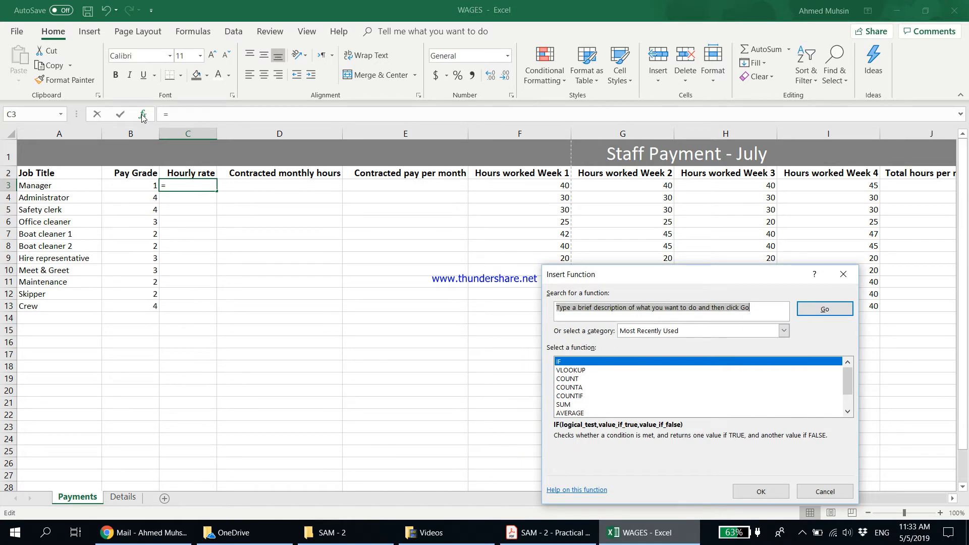
pyautogui.click(568, 370)
pyautogui.doubleClick(568, 370)
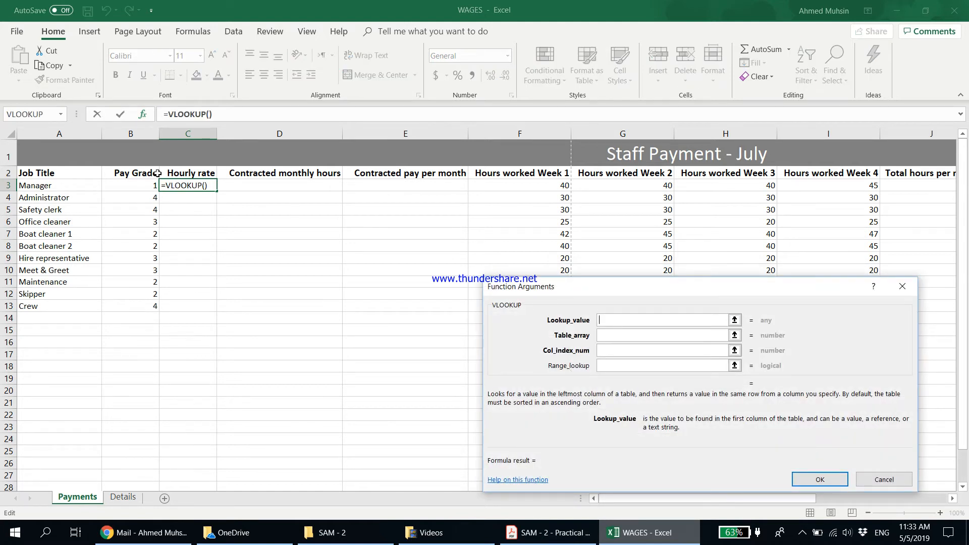
pyautogui.click(138, 188)
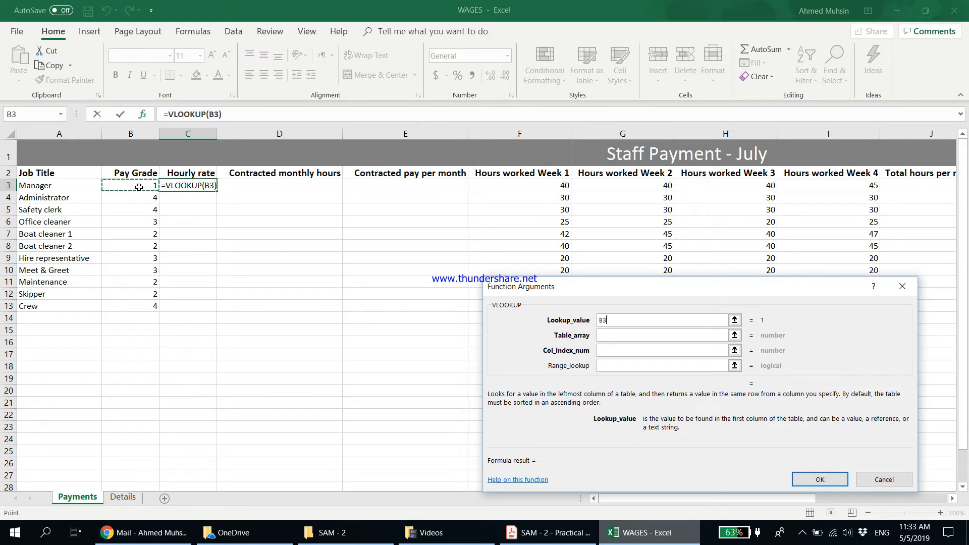
pyautogui.click(657, 335)
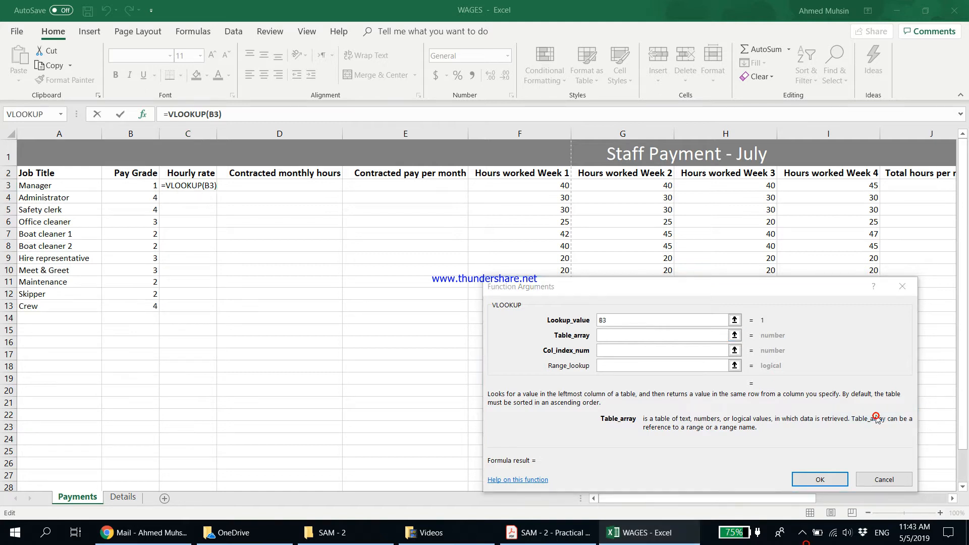
pyautogui.moveTo(662, 288); pyautogui.dragTo(622, 220)
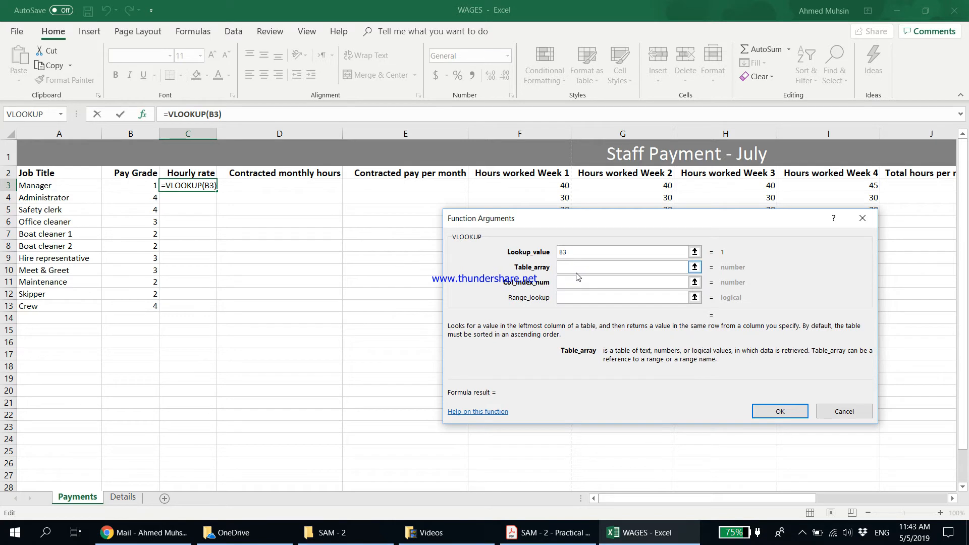
pyautogui.click(129, 500)
pyautogui.moveTo(65, 173); pyautogui.dragTo(202, 210)
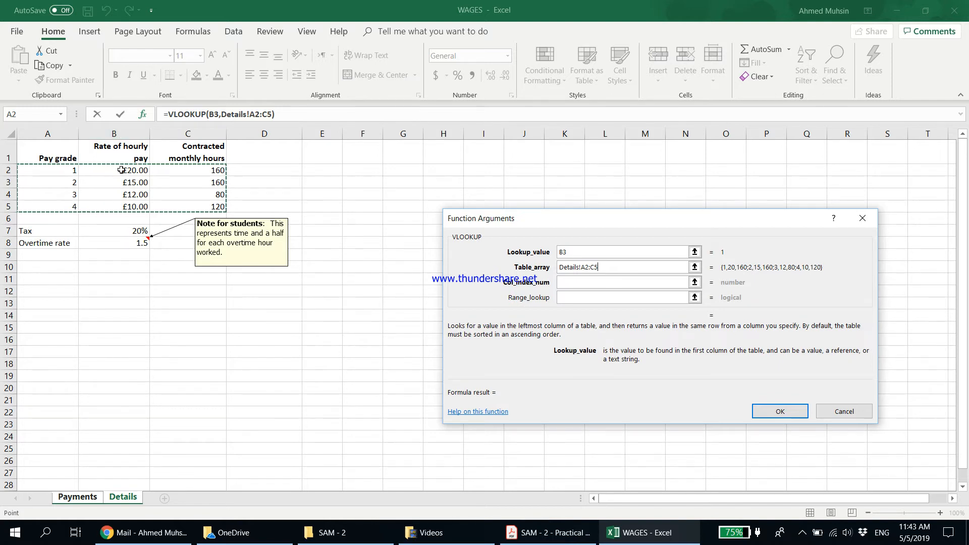
# - Set the VLOOKUP's column index number to 2 and its range lookup to false
pyautogui.click(562, 281)
pyautogui.write('2')
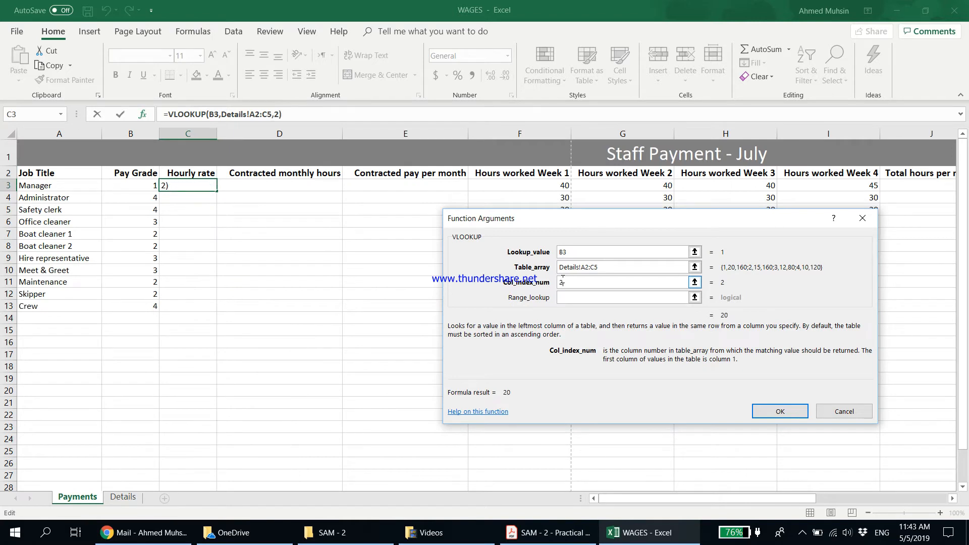
pyautogui.click(564, 297)
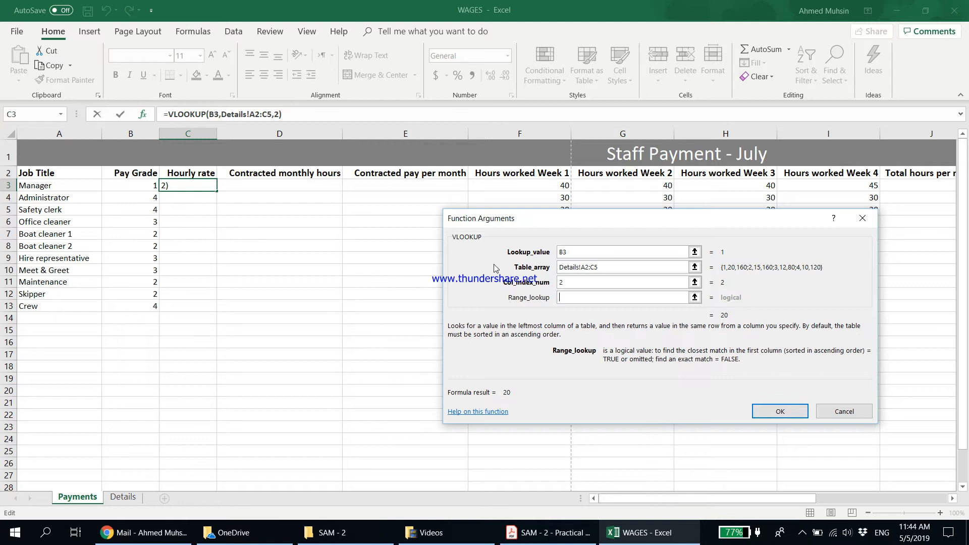
pyautogui.click(535, 253)
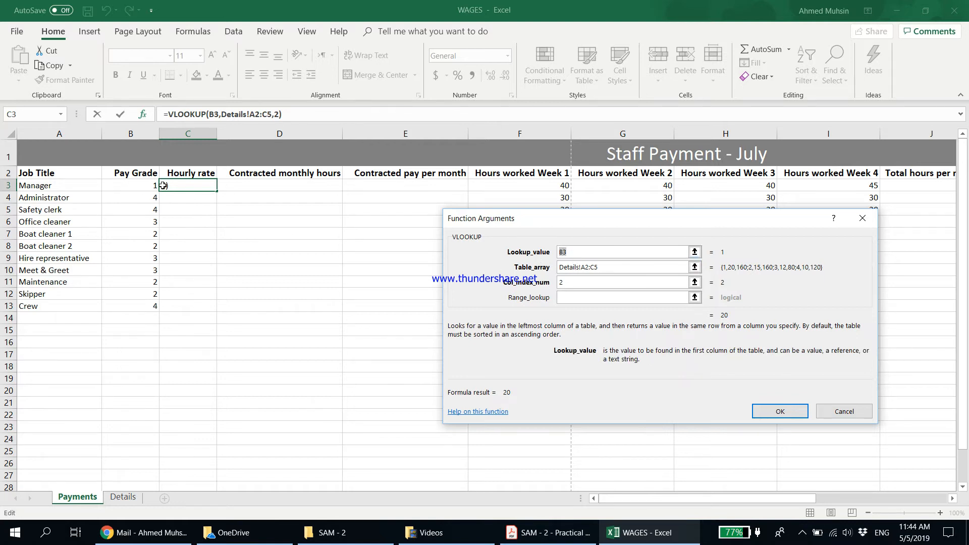
pyautogui.click(590, 295)
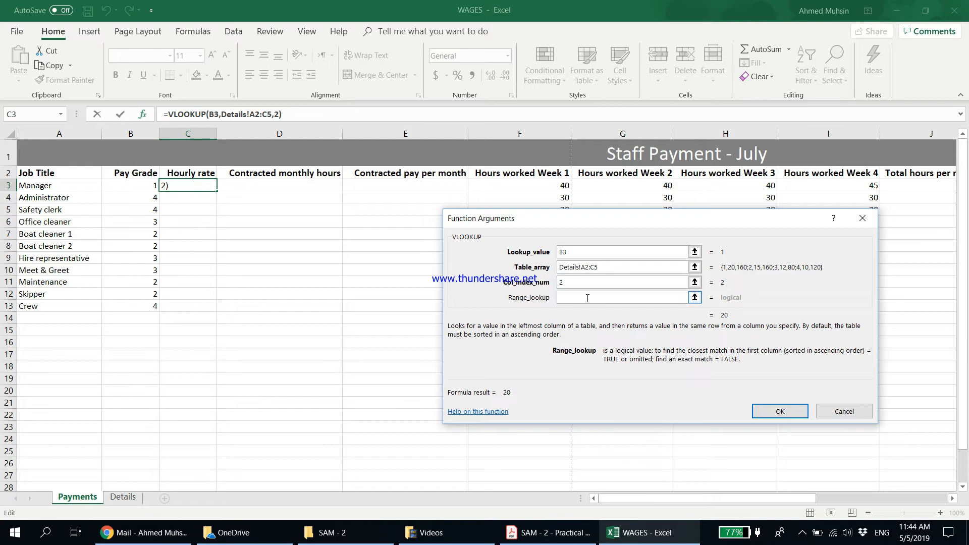
pyautogui.write('false')
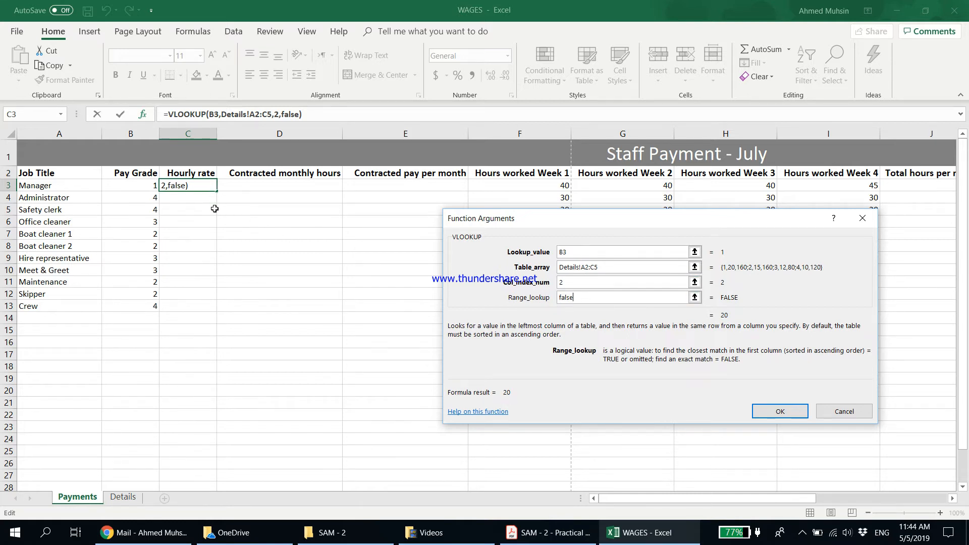
# - Make the table array absolute as Details!$A$2:$C$5 and enter the VLOOKUP in C3
pyautogui.click(581, 270)
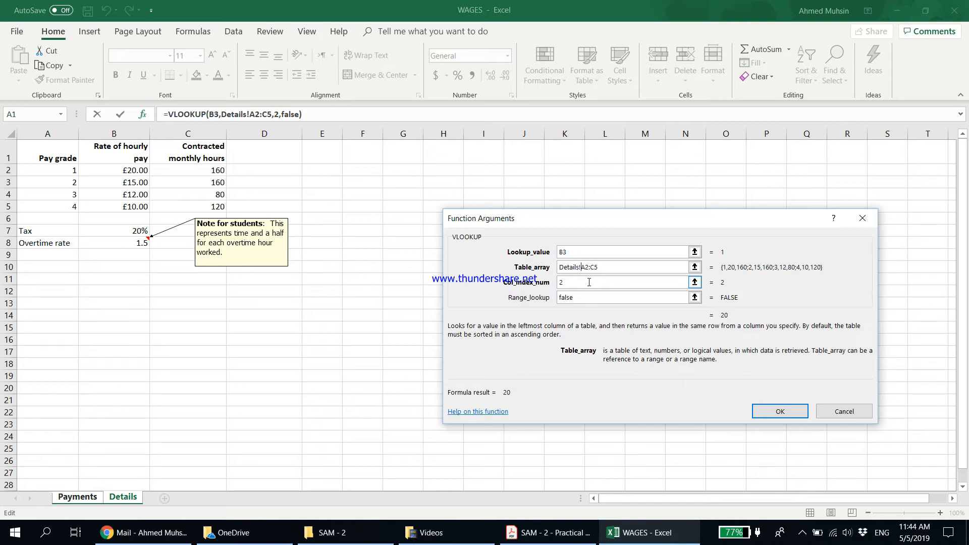
pyautogui.click(583, 267)
pyautogui.press('F4')
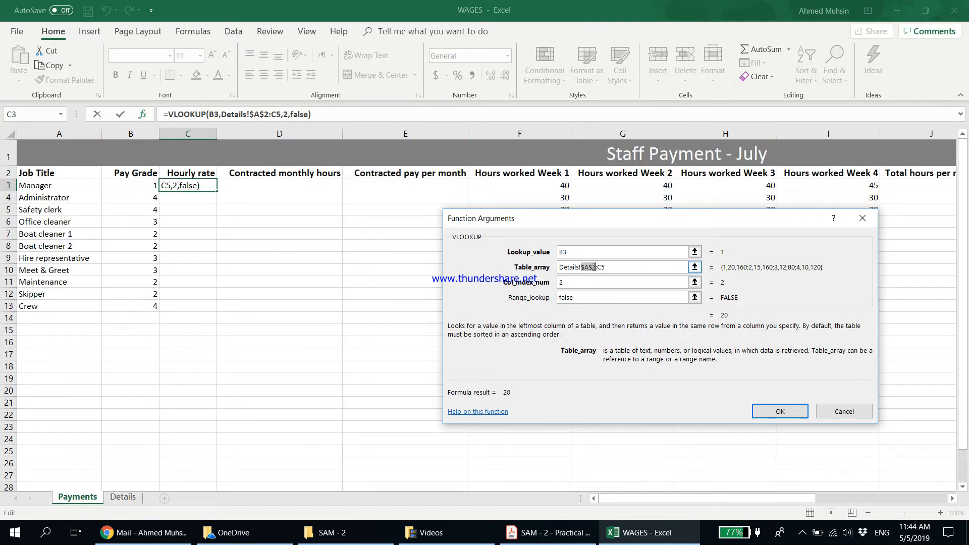
pyautogui.click(583, 269)
pyautogui.click(598, 269)
pyautogui.press('F4')
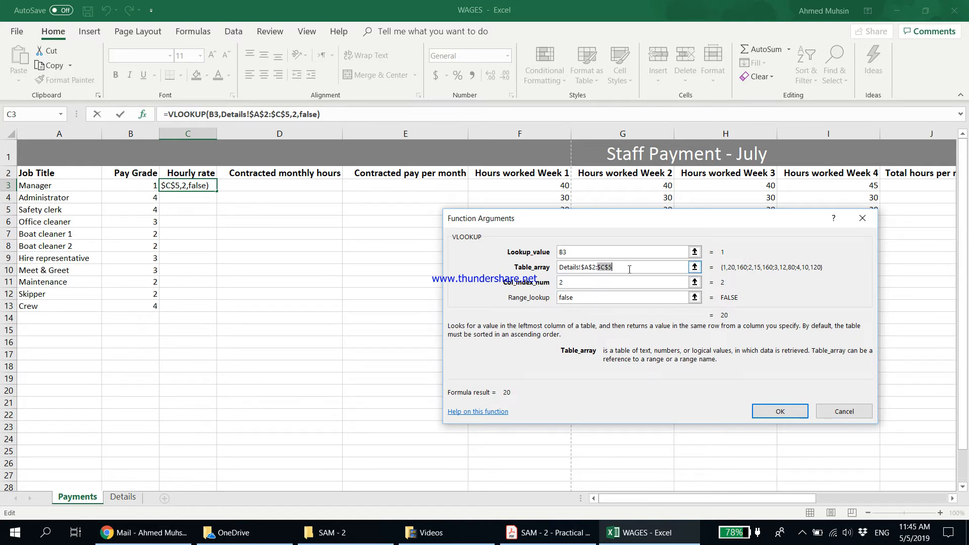
pyautogui.click(631, 252)
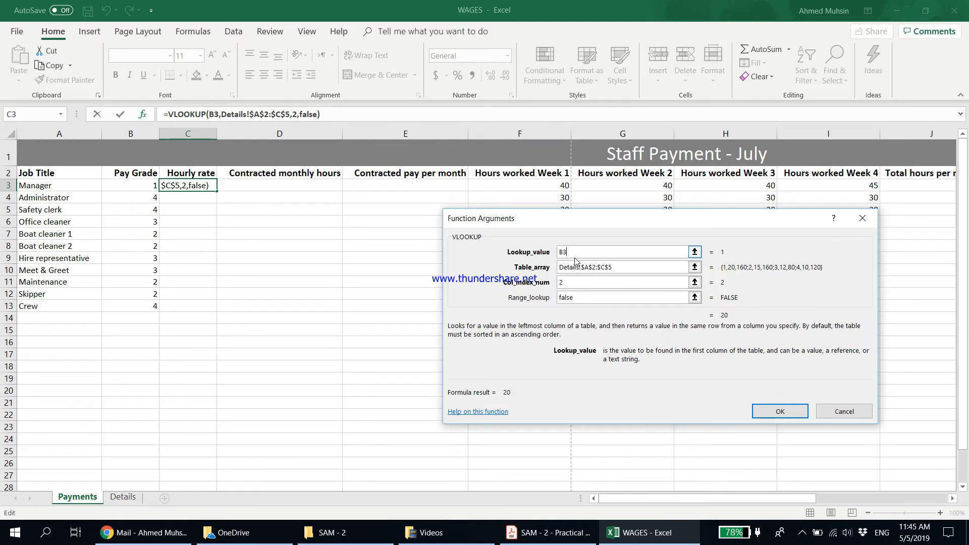
pyautogui.click(767, 413)
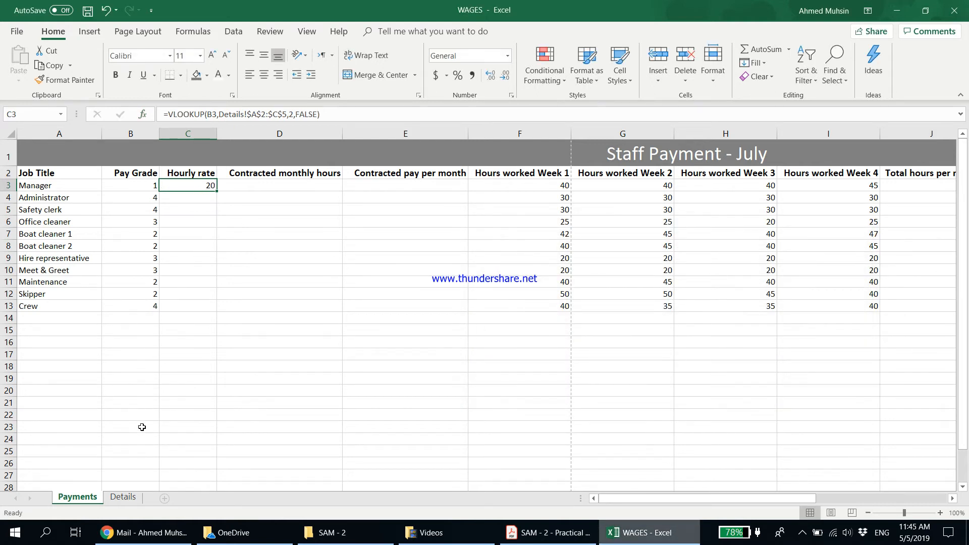
# - Fill the hourly rate formula from C3 down to C13 and compare the rates with the Details sheet
pyautogui.moveTo(217, 191); pyautogui.dragTo(207, 308)
pyautogui.click(192, 264)
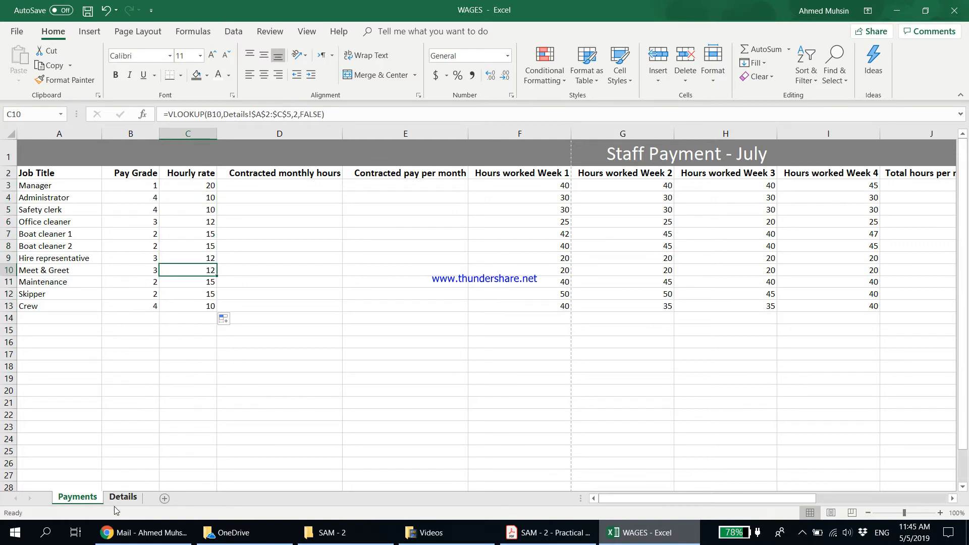
pyautogui.click(123, 497)
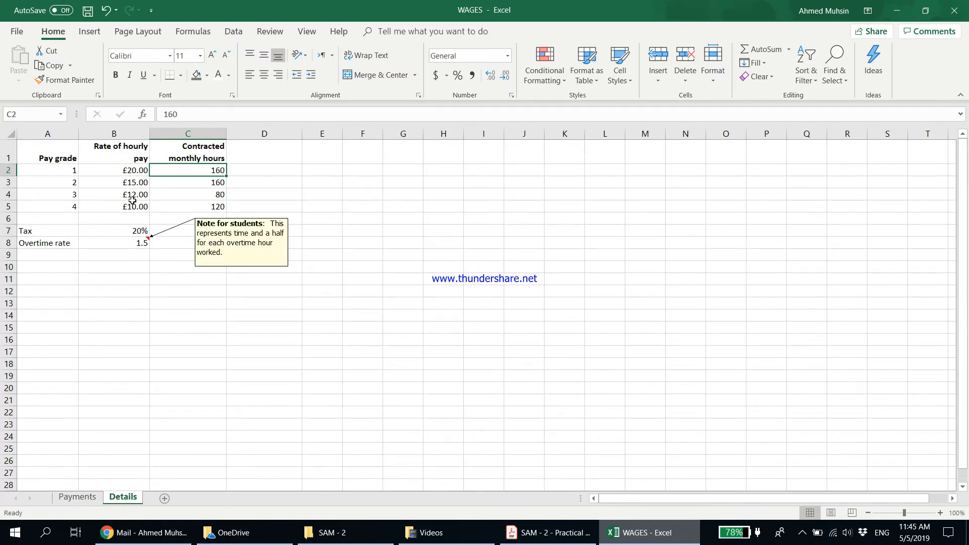
# - Start a VLOOKUP in Payments cell D3 with B3 as the lookup value and Details!A2:C5 as the table array
pyautogui.click(77, 497)
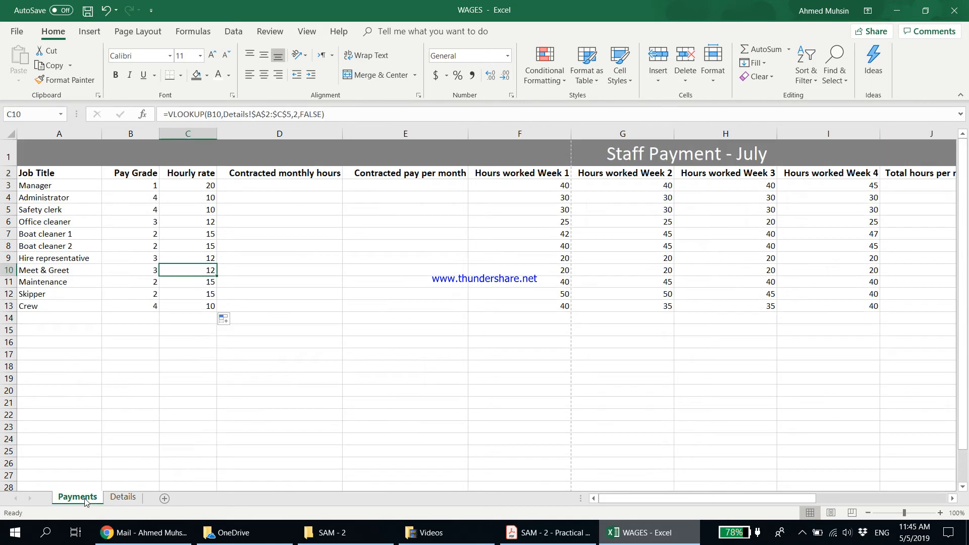
pyautogui.click(270, 184)
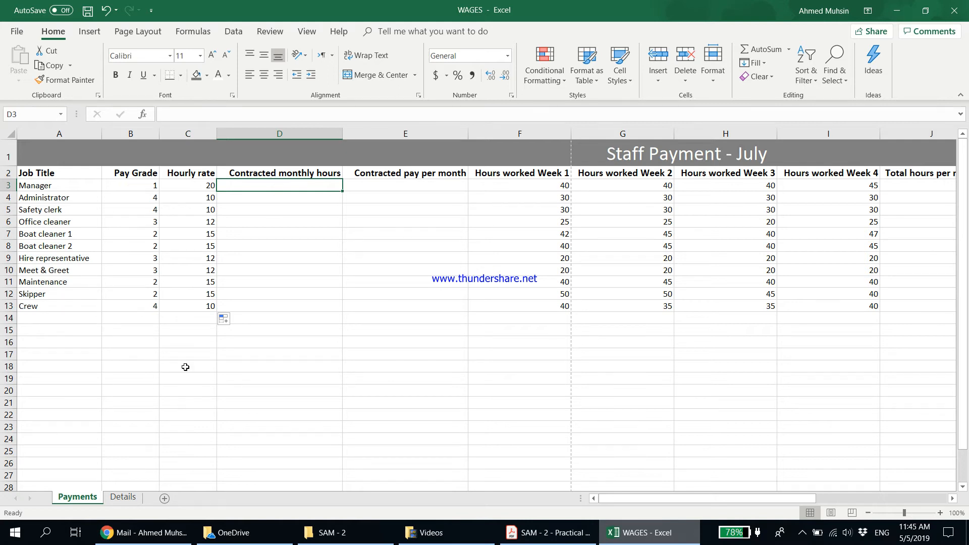
pyautogui.click(127, 497)
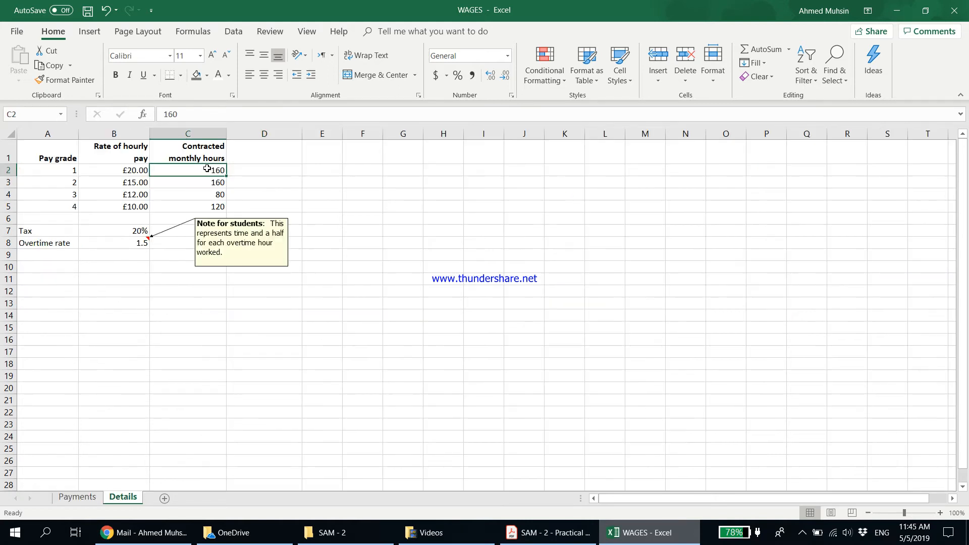
pyautogui.click(80, 499)
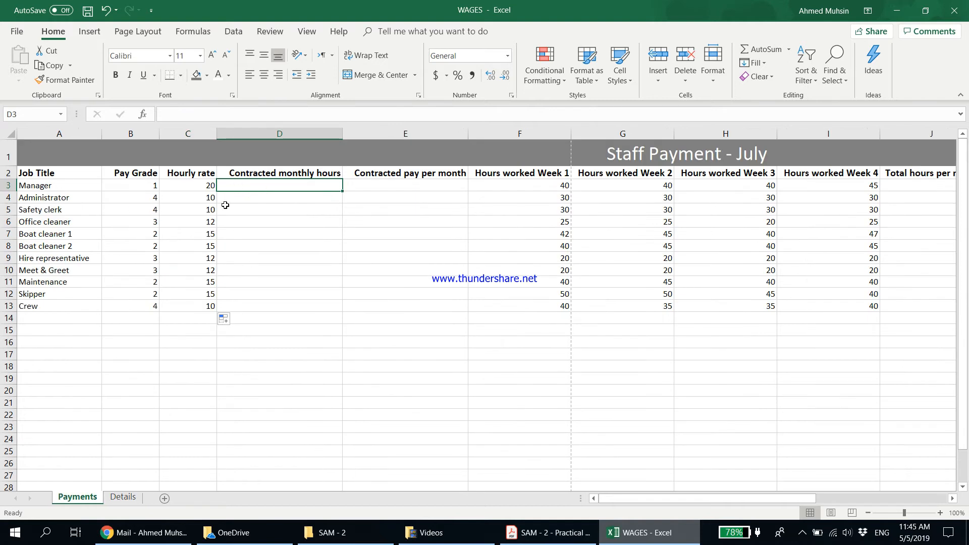
pyautogui.click(142, 114)
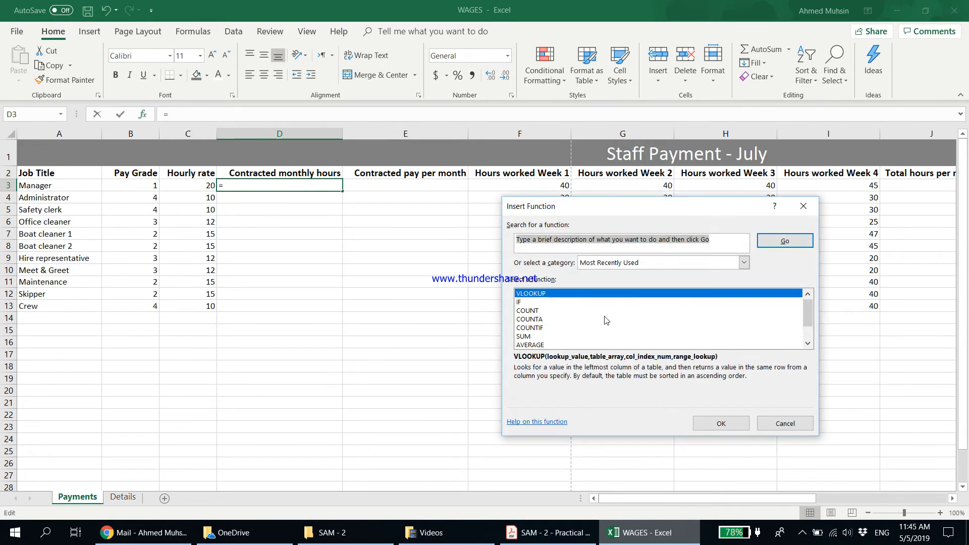
pyautogui.doubleClick(588, 295)
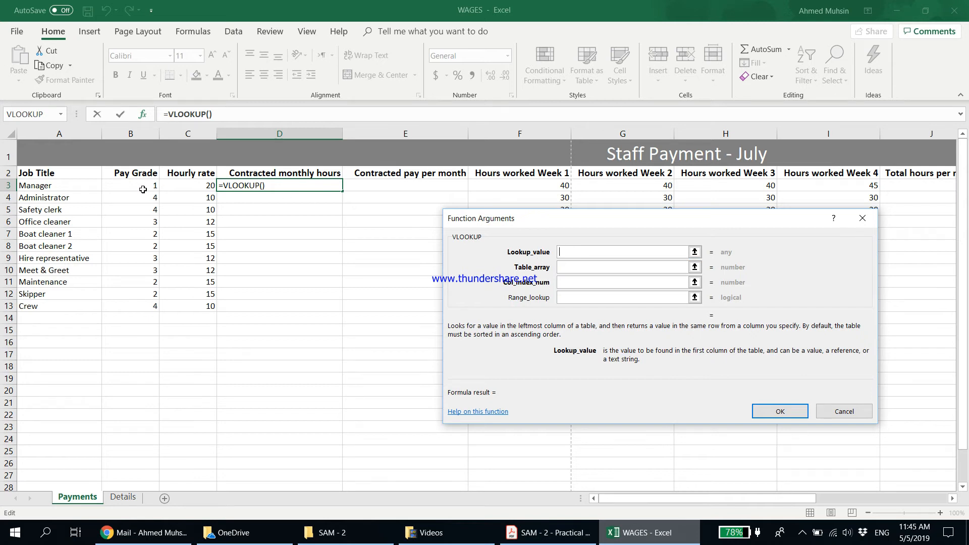
pyautogui.click(146, 187)
pyautogui.click(592, 267)
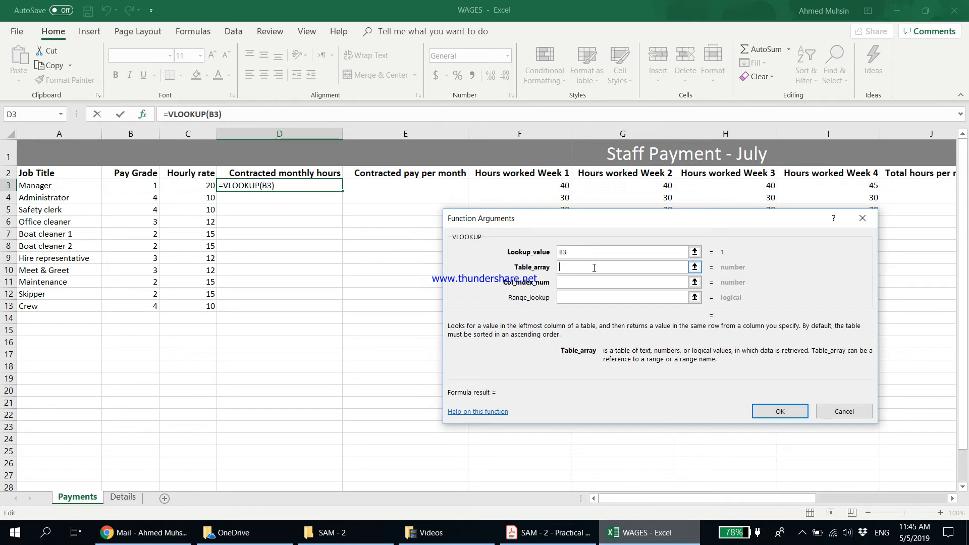
pyautogui.click(123, 497)
pyautogui.click(75, 172)
pyautogui.moveTo(74, 172); pyautogui.dragTo(205, 208)
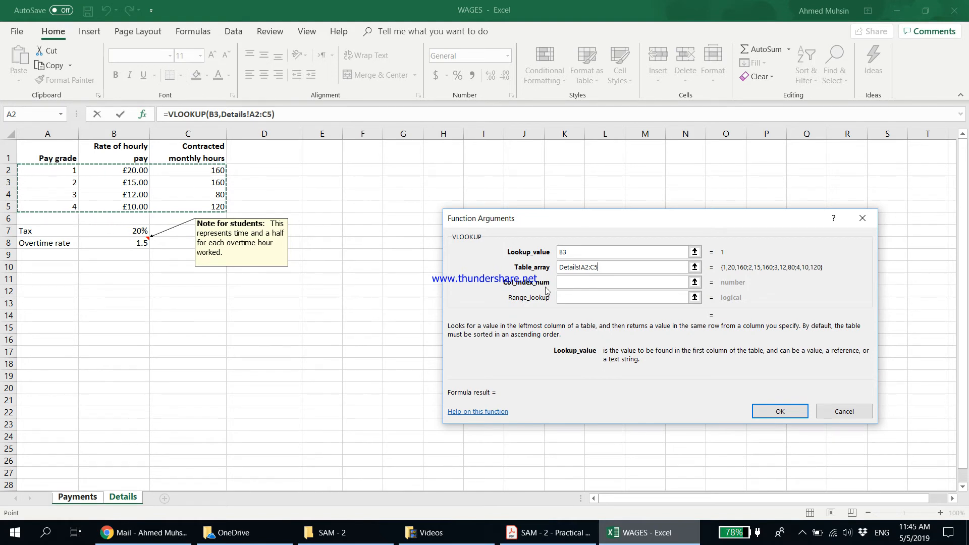
# - Set the column index number of the D3 VLOOKUP to 3 and its range lookup to false
pyautogui.click(566, 281)
pyautogui.write('3')
pyautogui.press('Tab')
pyautogui.write('false')
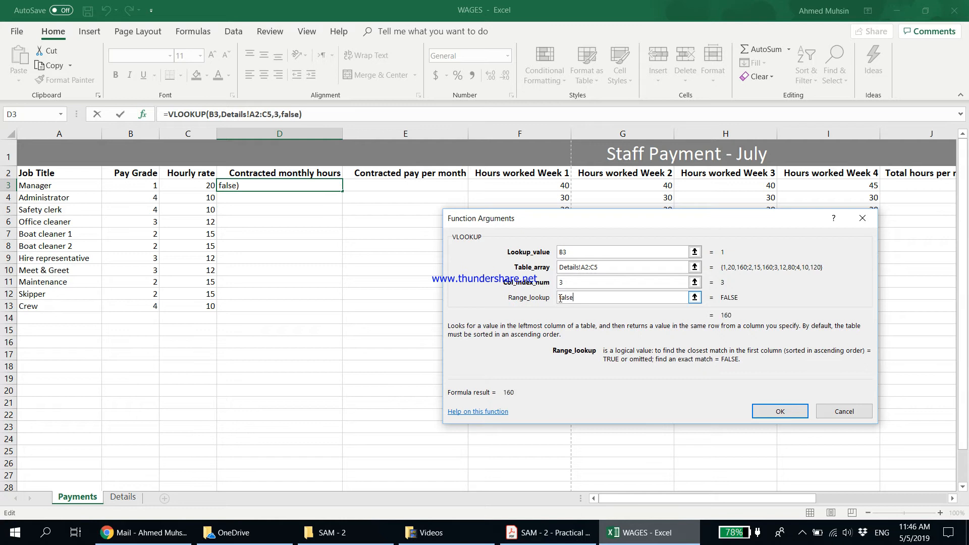
# - Make the D3 VLOOKUP's table array absolute as Details!$A$2:$C$5 and fill the completed formula down to D13
pyautogui.click(583, 267)
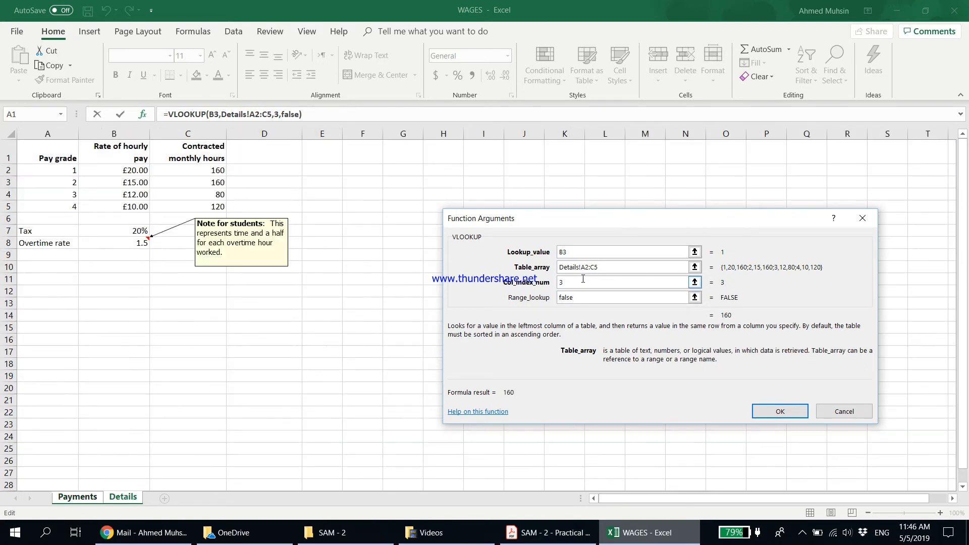
pyautogui.click(595, 266)
pyautogui.press('F4')
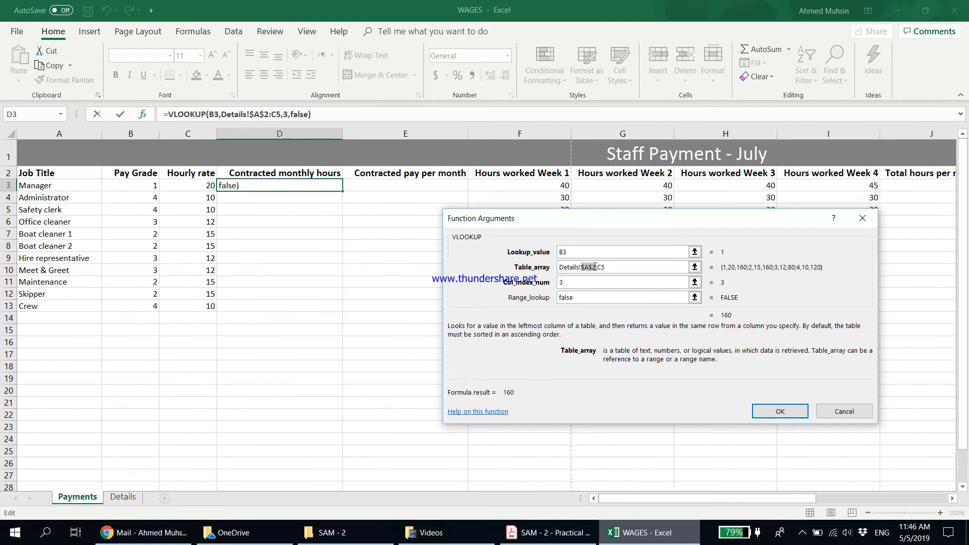
pyautogui.click(603, 267)
pyautogui.press('F4')
pyautogui.click(779, 411)
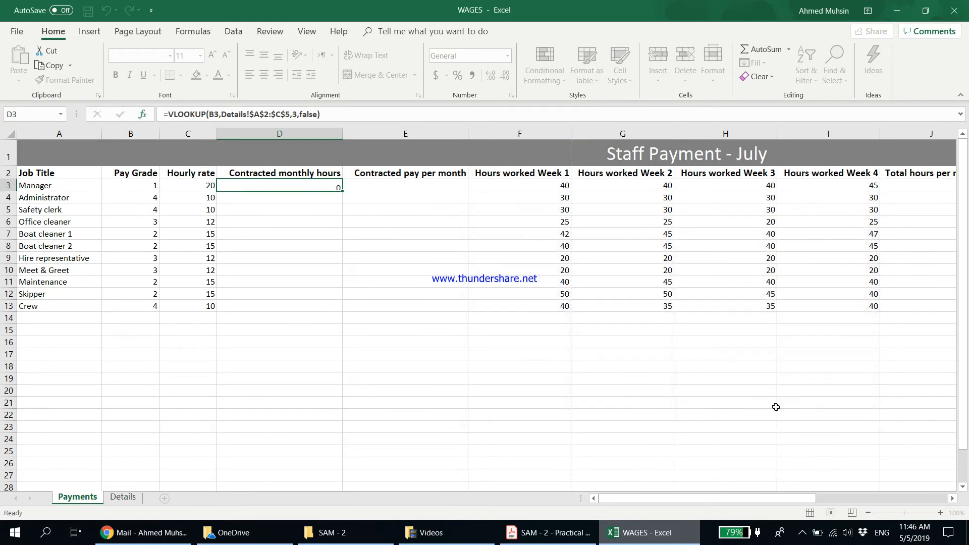
pyautogui.doubleClick(341, 191)
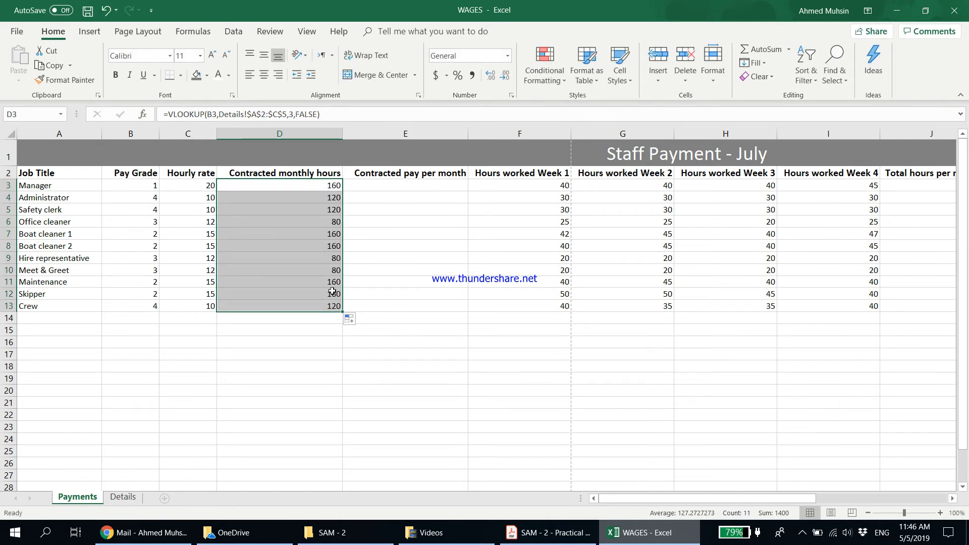
# - Check the function tasks in the practical paper PDF and review the Manager's four weekly hours cells on the Payments sheet
pyautogui.click(548, 533)
pyautogui.scroll(-3, 389, 348)
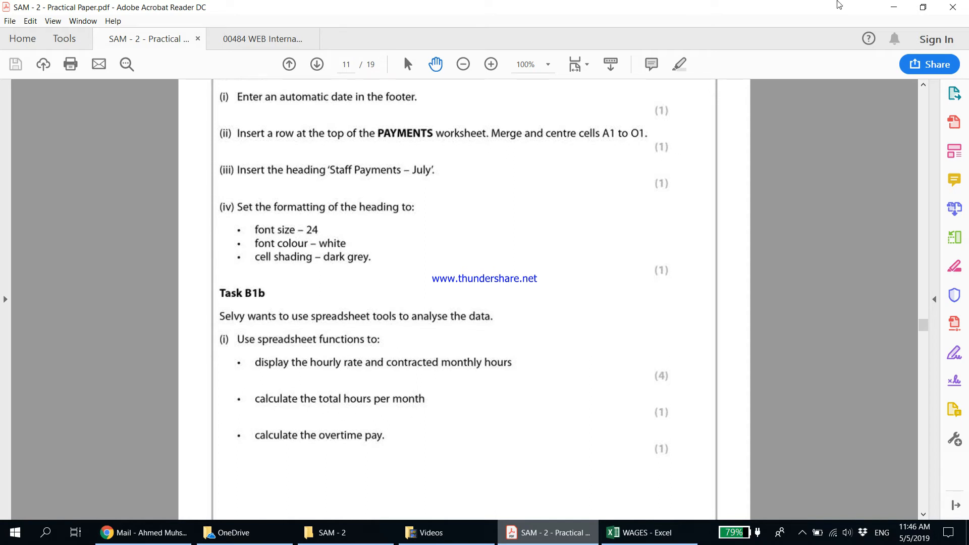
pyautogui.click(894, 7)
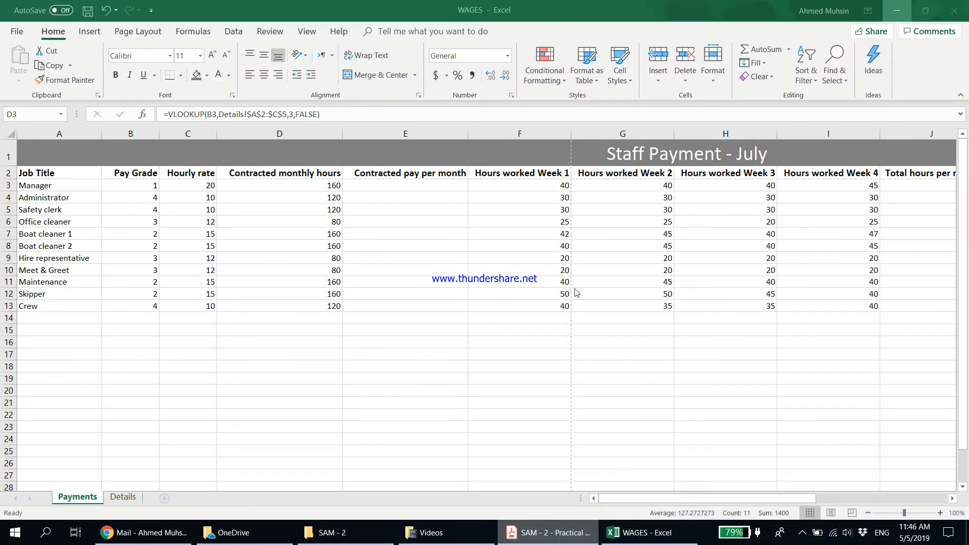
pyautogui.click(952, 498)
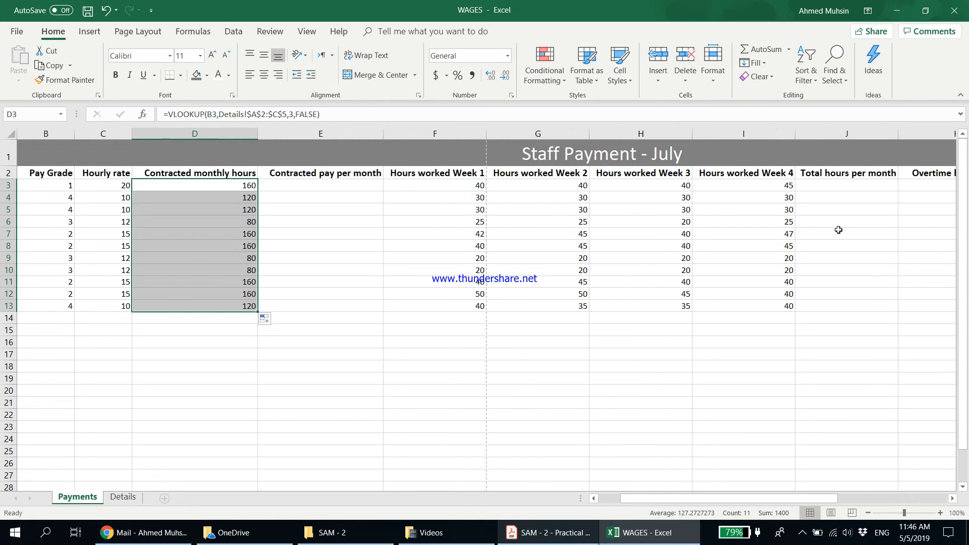
pyautogui.click(821, 184)
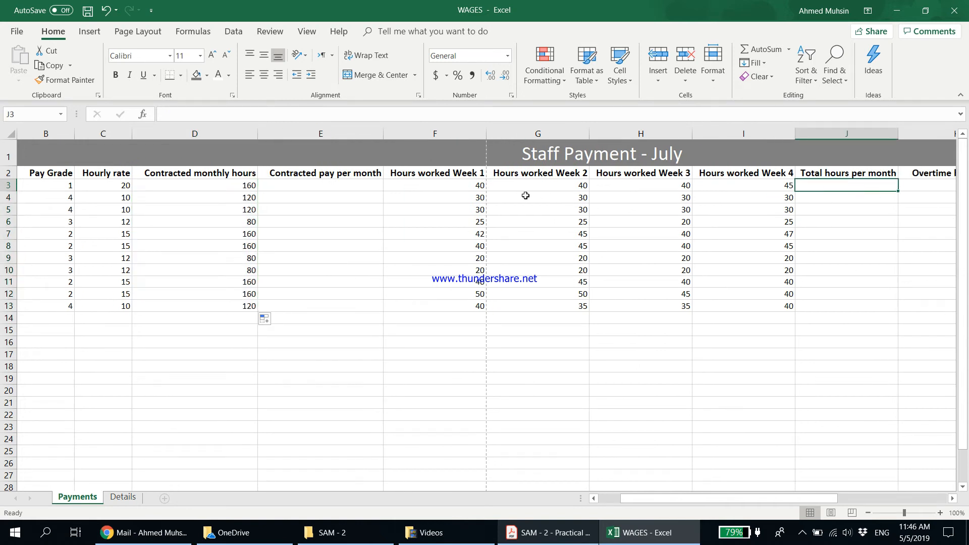
pyautogui.click(460, 186)
pyautogui.click(559, 185)
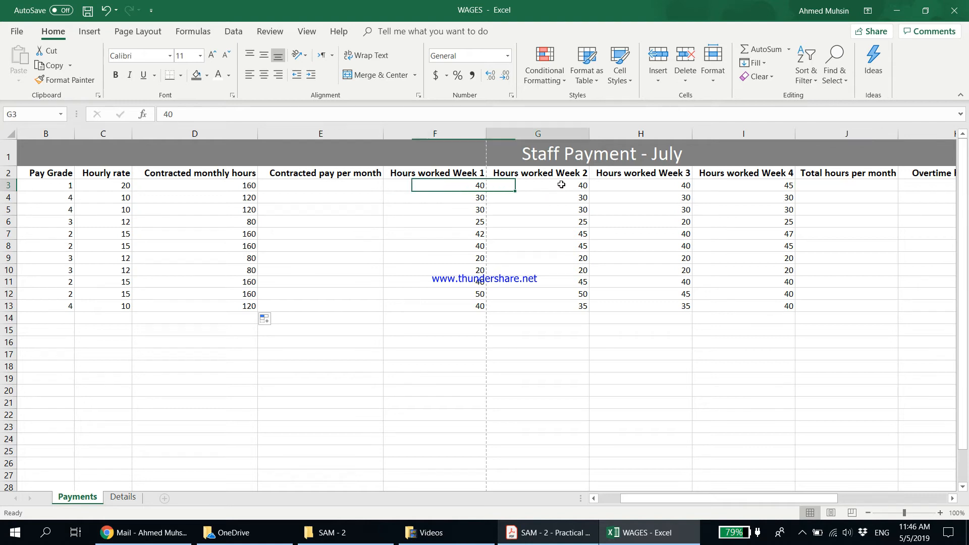
pyautogui.click(648, 187)
pyautogui.click(746, 186)
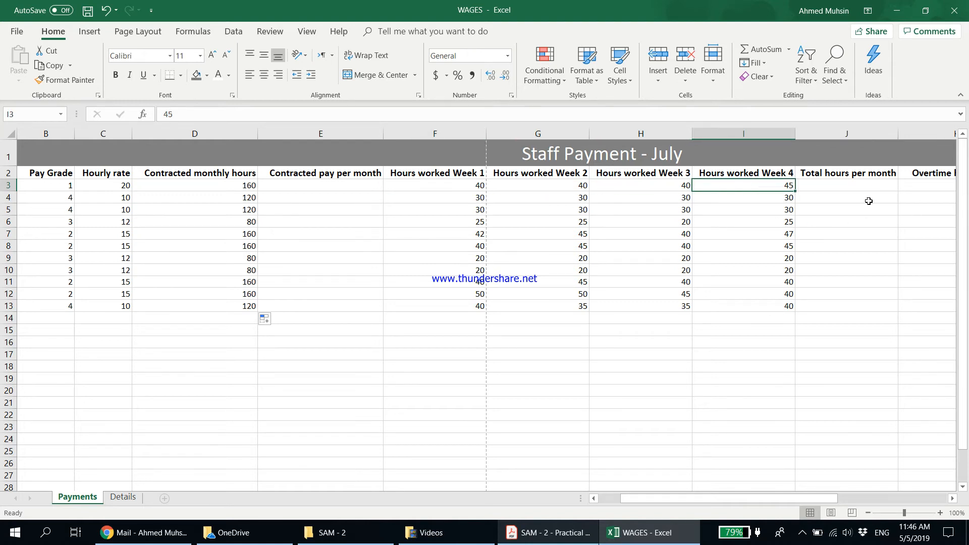
# - Calculate the total hours per month in J3 with SUM over F3:I3 and fill the formula down to J13
pyautogui.click(866, 184)
pyautogui.write('=s')
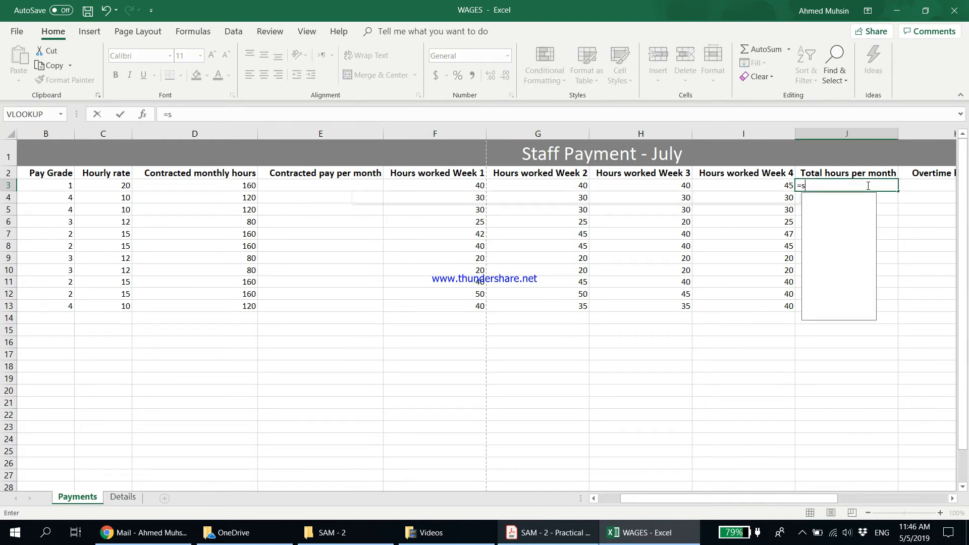
pyautogui.write('um(')
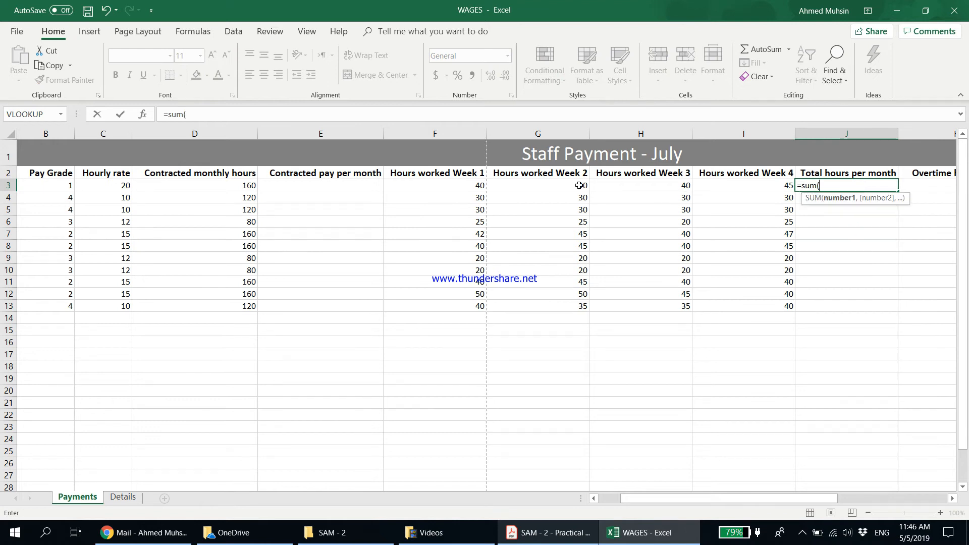
pyautogui.moveTo(476, 183); pyautogui.dragTo(746, 186)
pyautogui.press('Return')
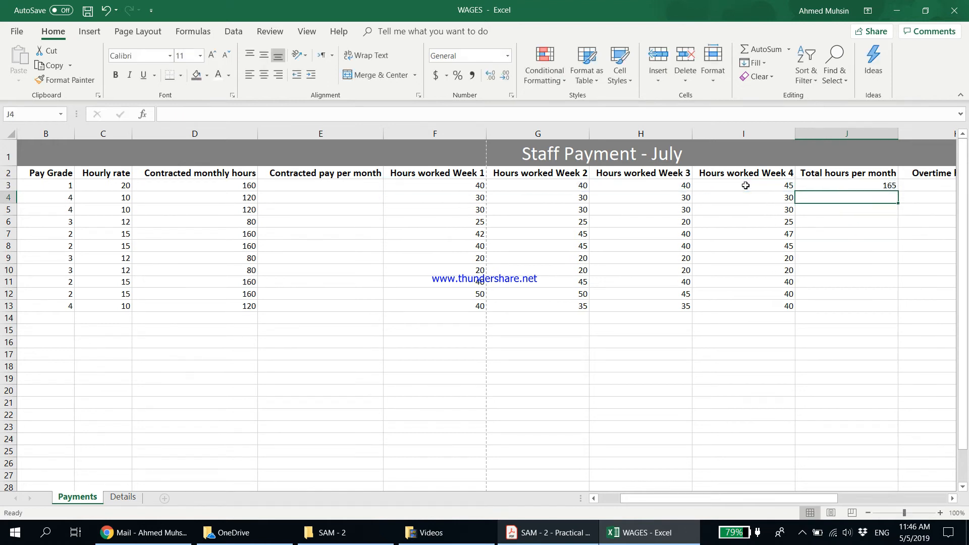
pyautogui.click(889, 187)
pyautogui.doubleClick(899, 191)
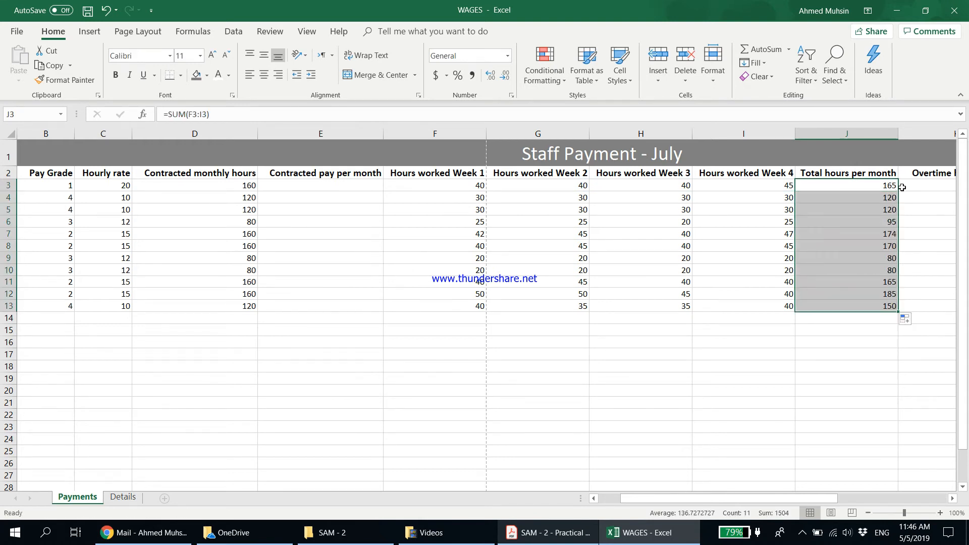
pyautogui.click(874, 235)
# - Check the overtime pay task in the practical paper PDF and locate the Overtime pay column on the Payments sheet
pyautogui.click(570, 541)
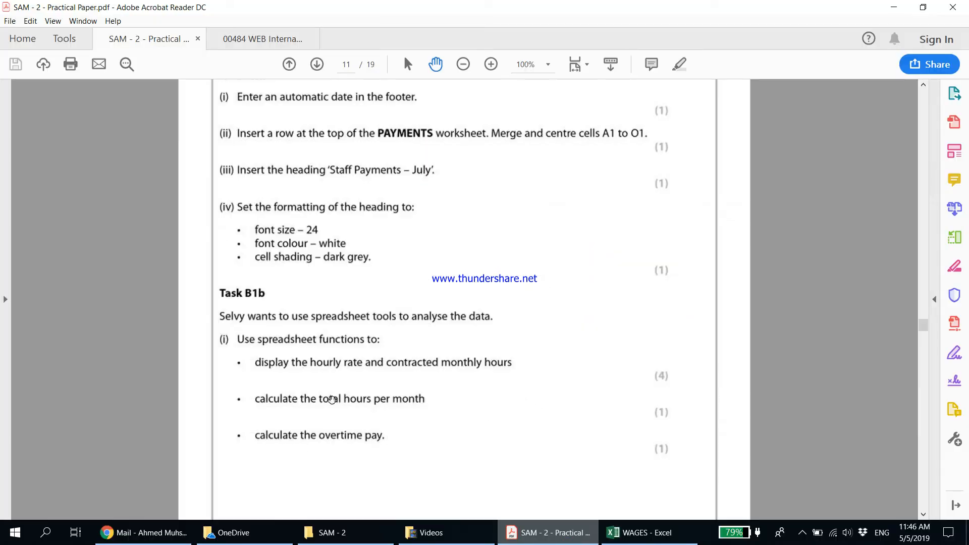
pyautogui.click(894, 7)
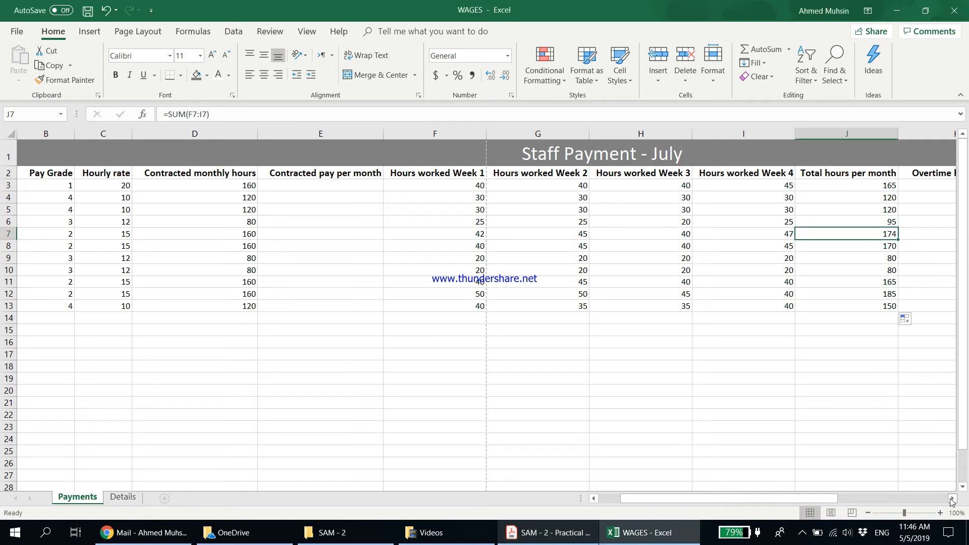
pyautogui.click(952, 499)
pyautogui.click(952, 498)
pyautogui.click(952, 499)
pyautogui.click(952, 498)
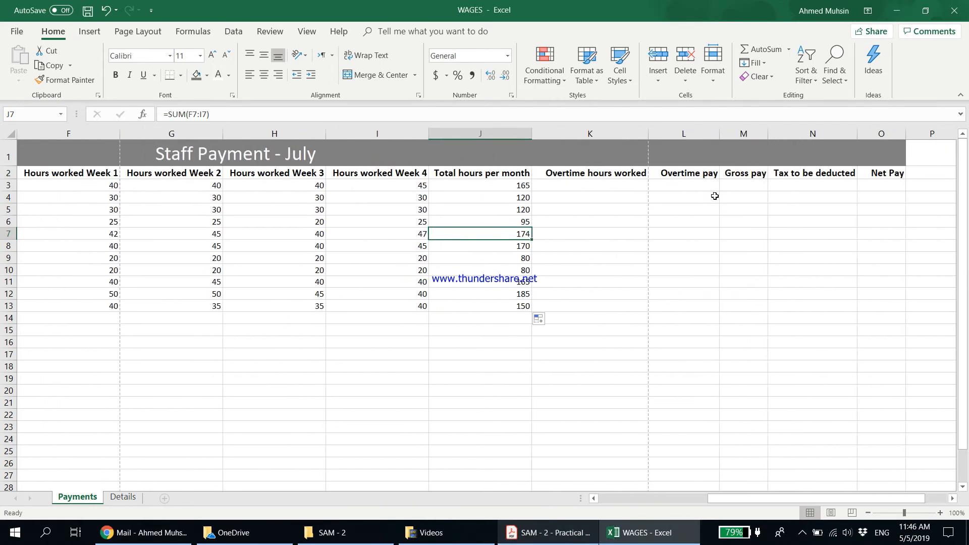
pyautogui.click(696, 183)
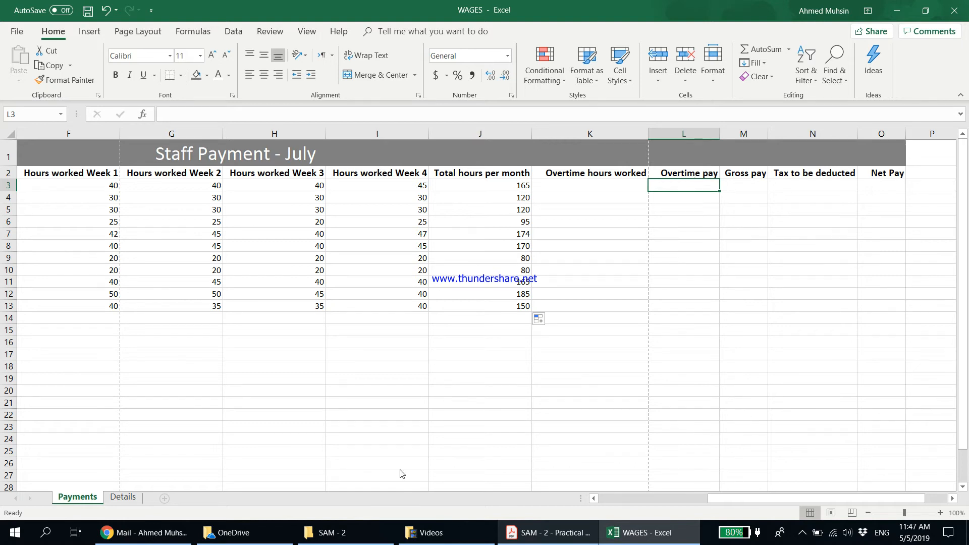
# - Examine the overtime rate on the Details sheet and the Manager's hourly rate on Payments, then select Payments cell L3
pyautogui.click(132, 499)
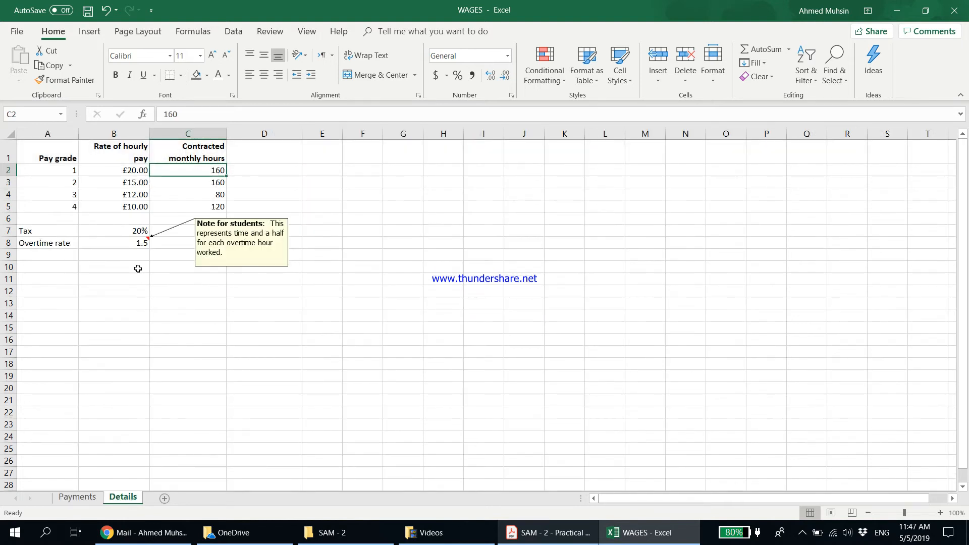
pyautogui.click(135, 245)
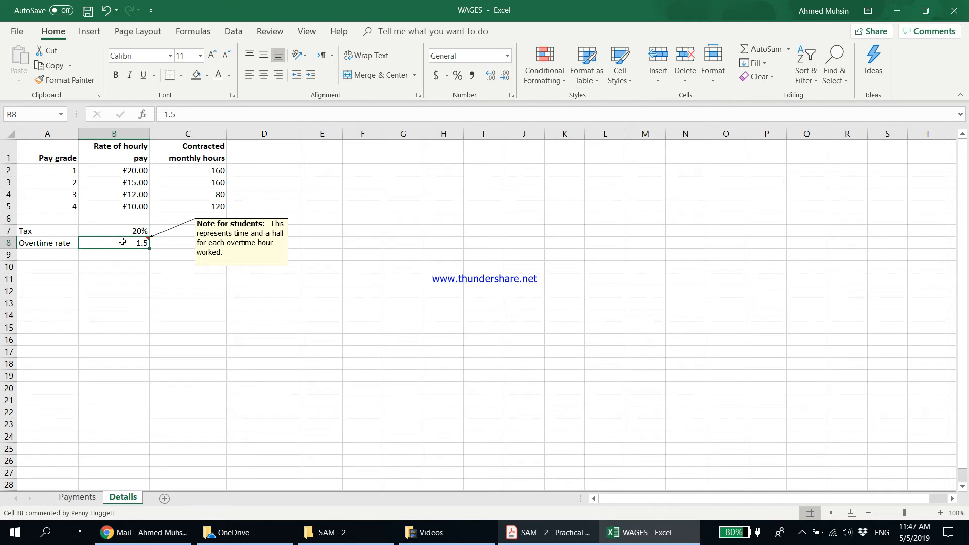
pyautogui.click(78, 497)
pyautogui.moveTo(717, 502); pyautogui.dragTo(606, 499)
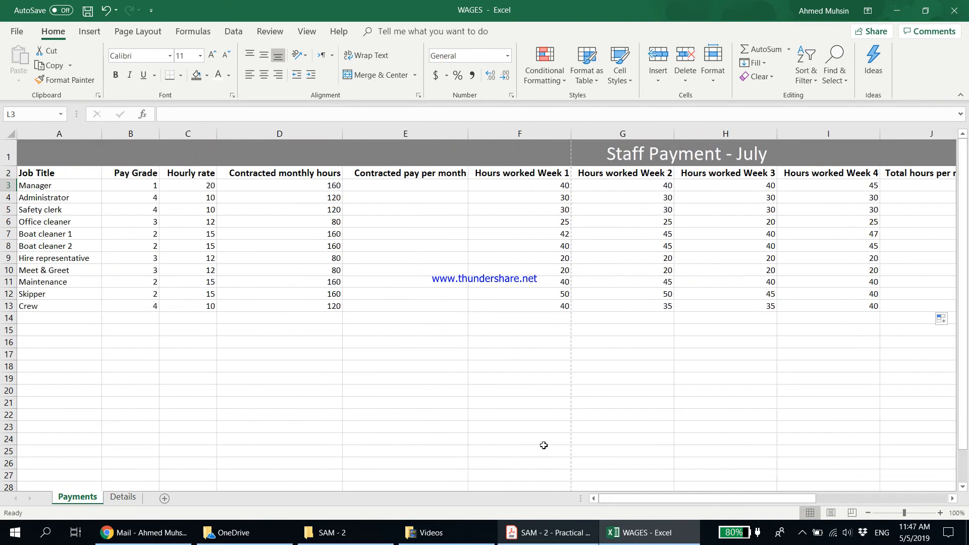
pyautogui.click(193, 186)
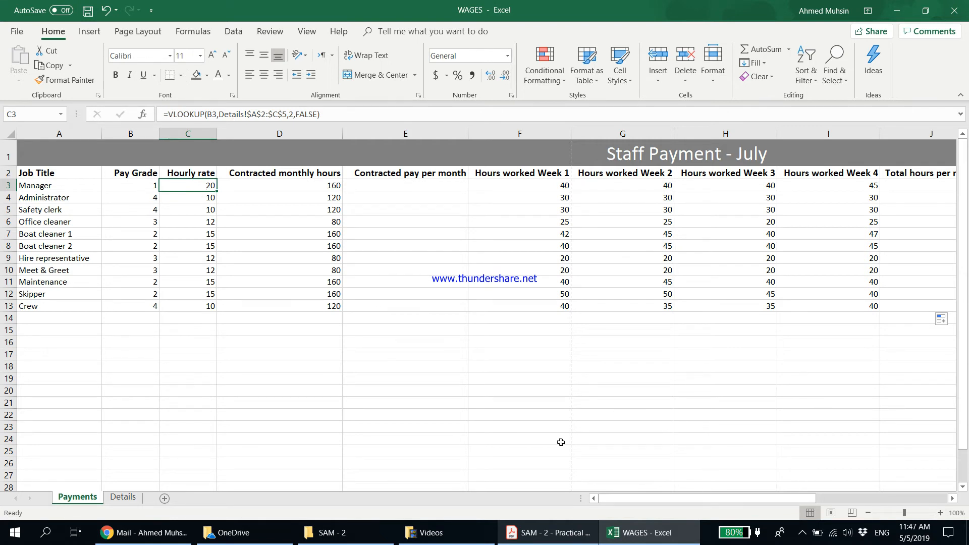
pyautogui.click(124, 499)
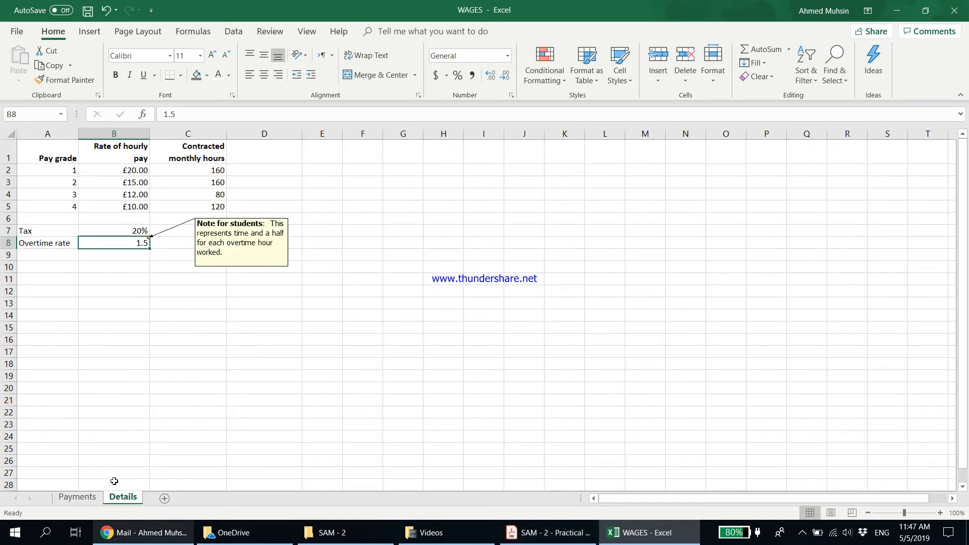
pyautogui.click(81, 499)
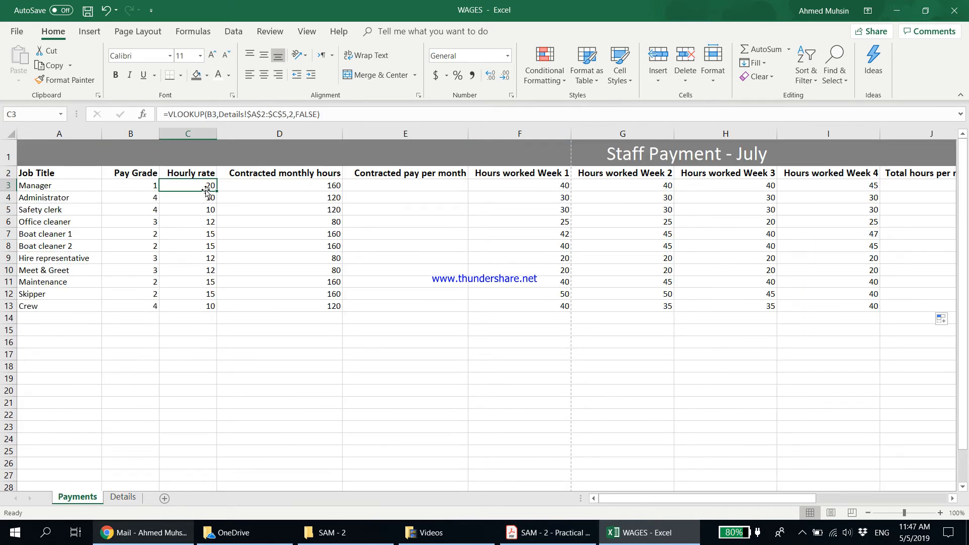
pyautogui.moveTo(631, 501); pyautogui.dragTo(741, 501)
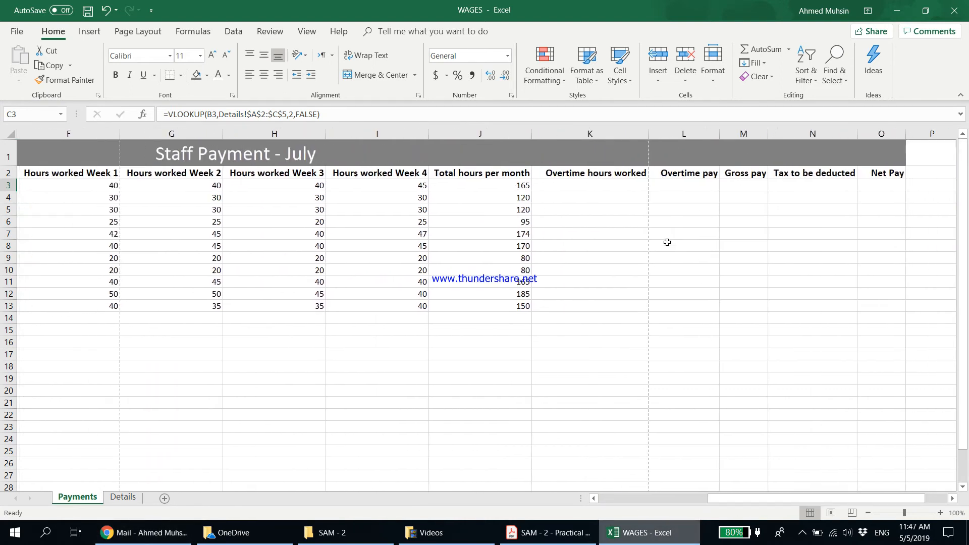
pyautogui.click(691, 185)
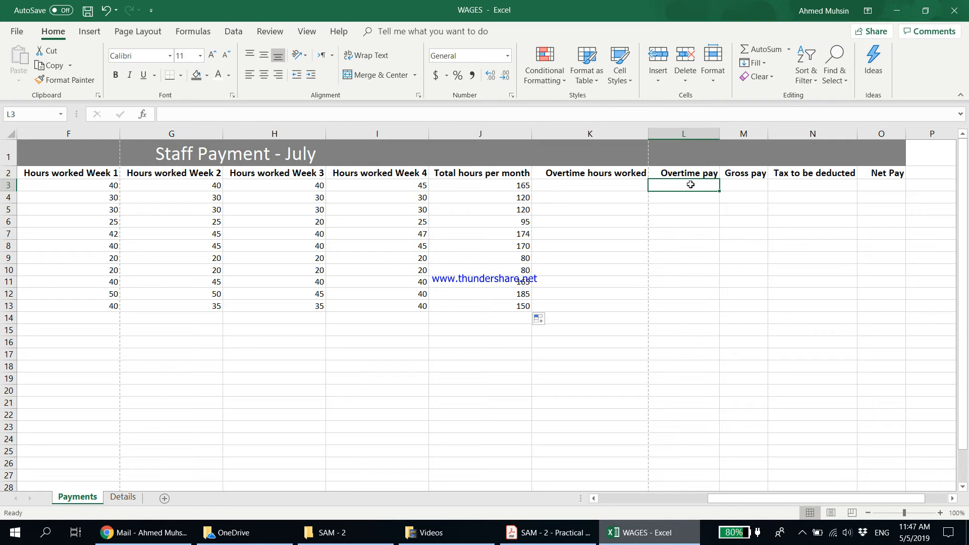
pyautogui.click(614, 187)
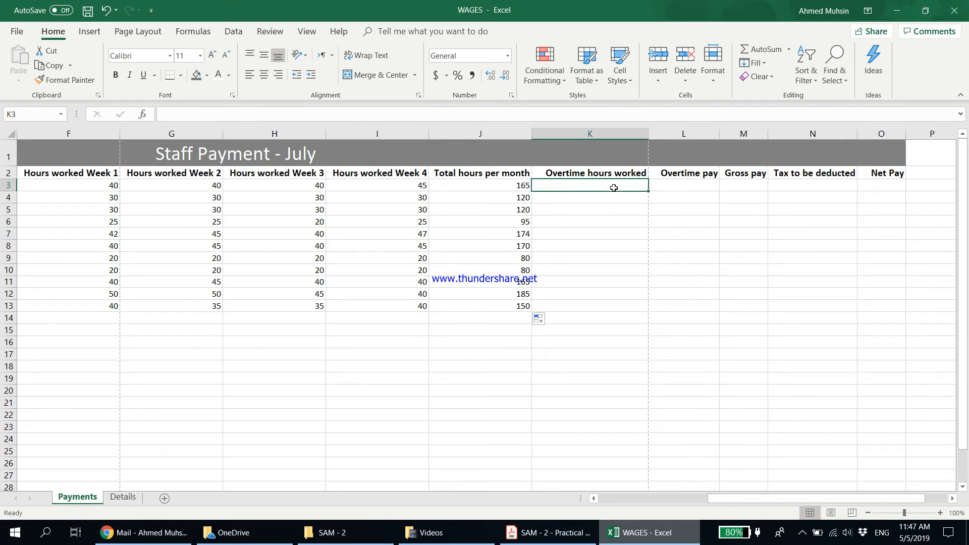
pyautogui.click(680, 186)
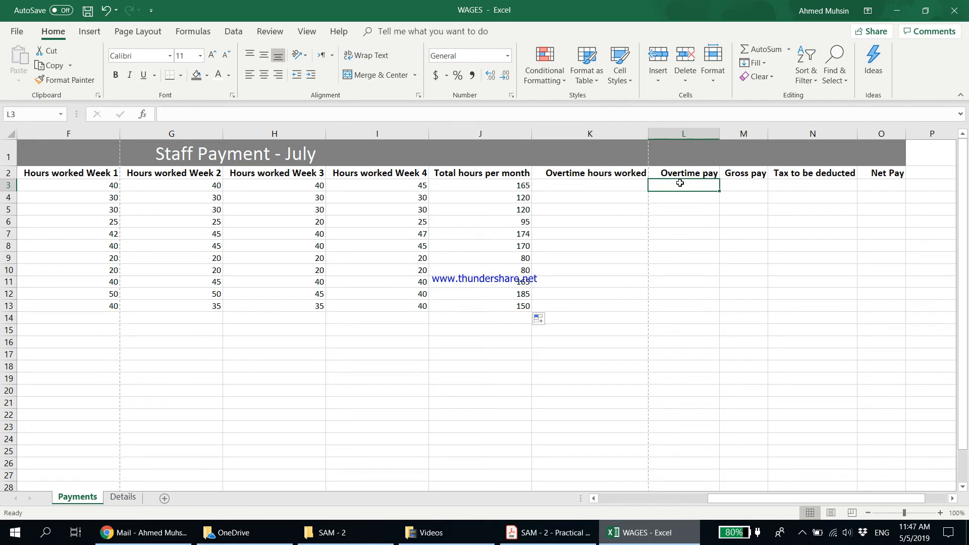
pyautogui.write('=')
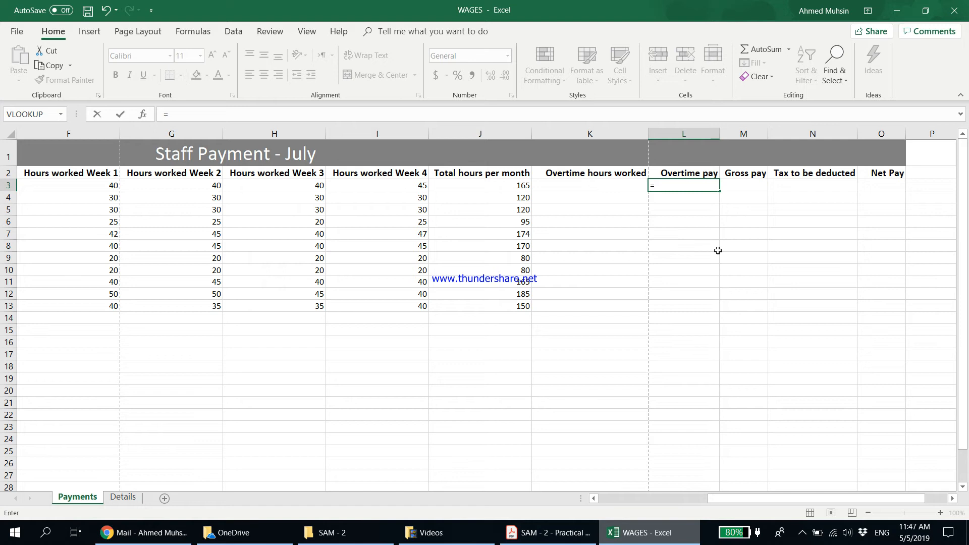
pyautogui.press('Escape')
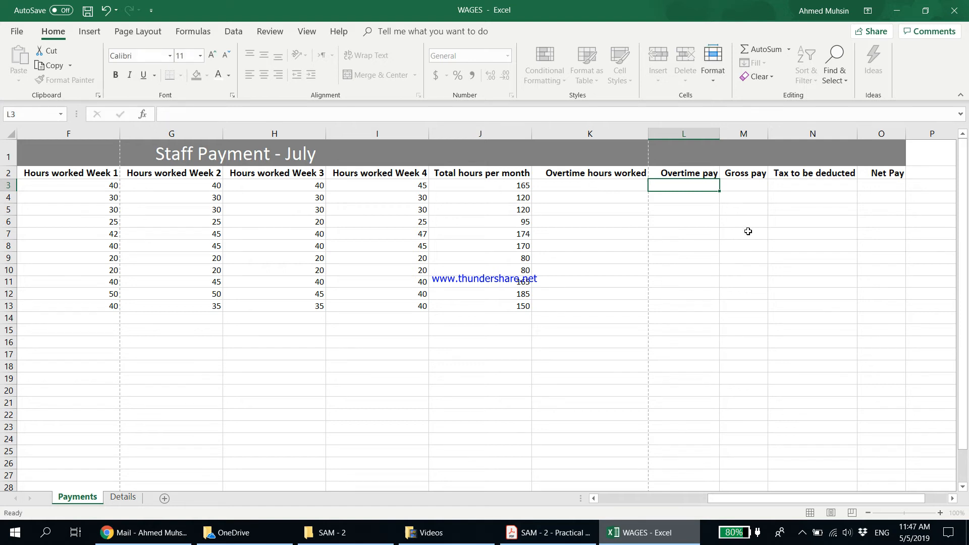
# - Insert an IF function in the Manager's overtime pay cell L3 with the logical test K3>0
pyautogui.click(142, 115)
pyautogui.doubleClick(519, 302)
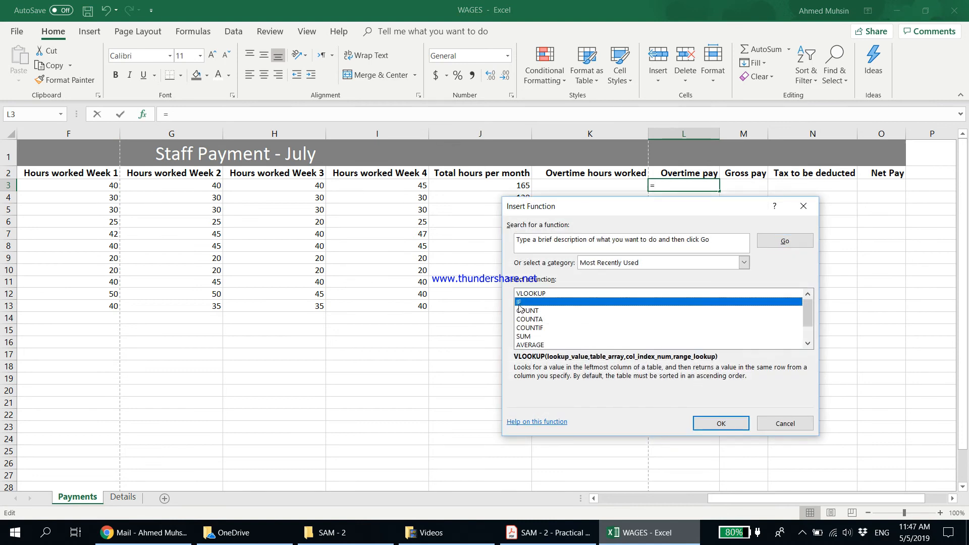
pyautogui.click(586, 185)
pyautogui.write('>0')
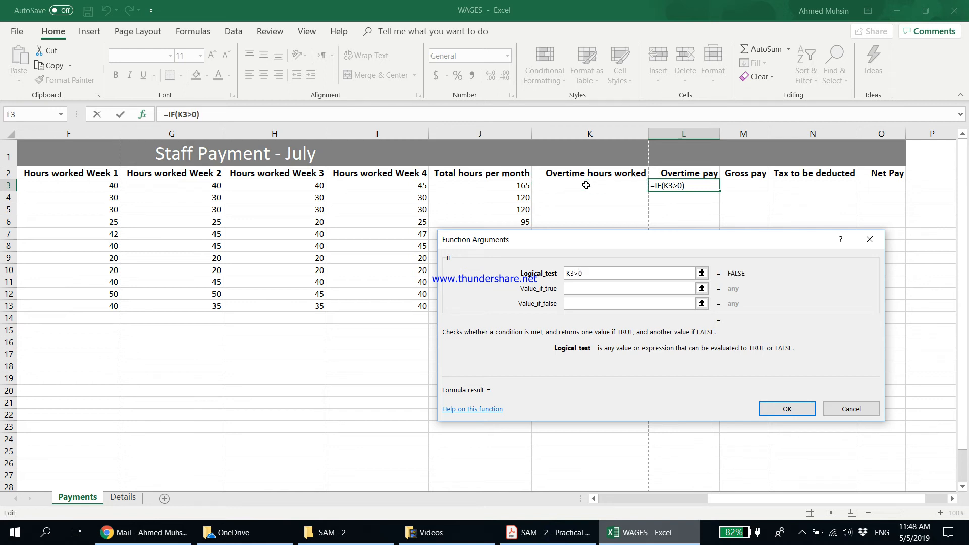
# - Set the IF function's value if true to K3*C3*1.5, multiplying overtime hours by the hourly rate and the overtime rate
pyautogui.click(582, 290)
pyautogui.click(567, 187)
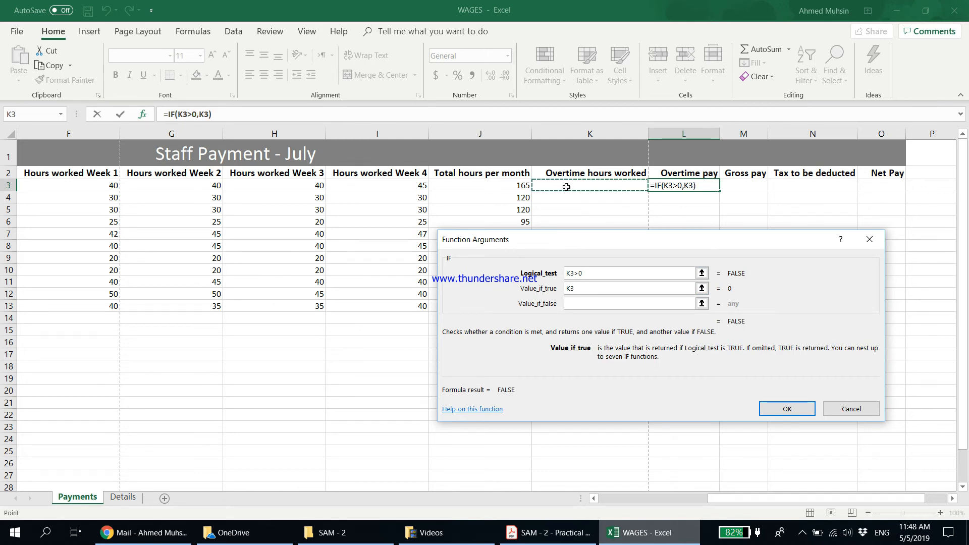
pyautogui.write('*')
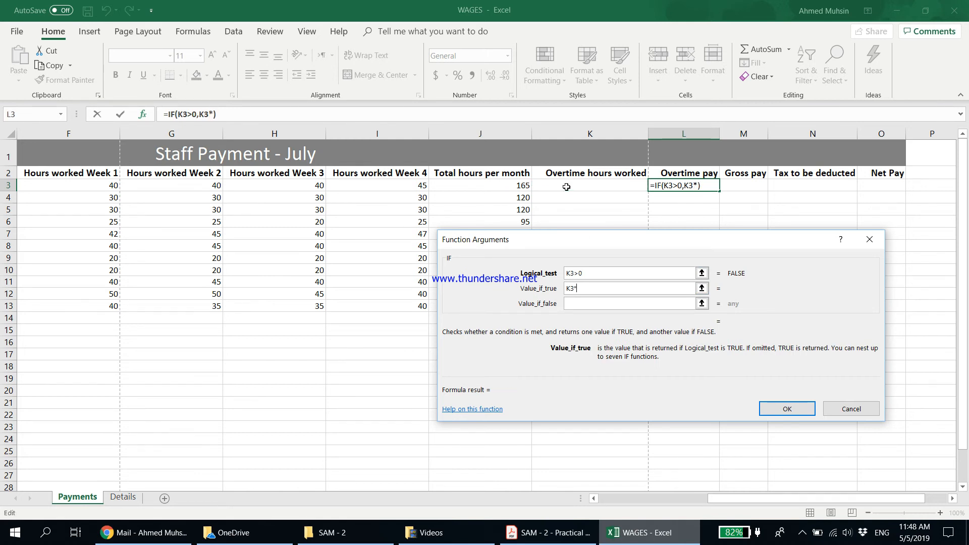
pyautogui.click(595, 498)
pyautogui.click(595, 499)
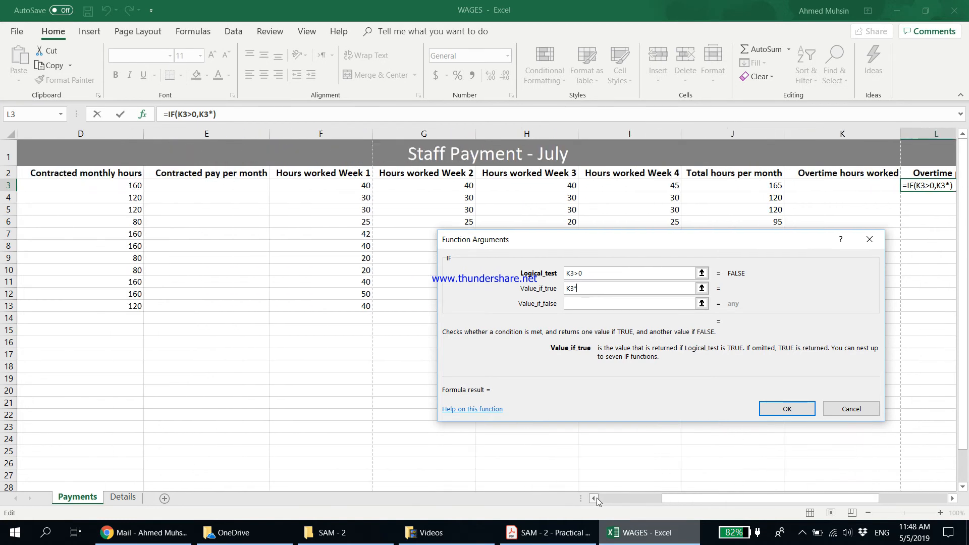
pyautogui.click(596, 499)
pyautogui.click(595, 498)
pyautogui.click(595, 499)
pyautogui.click(213, 185)
pyautogui.write('*')
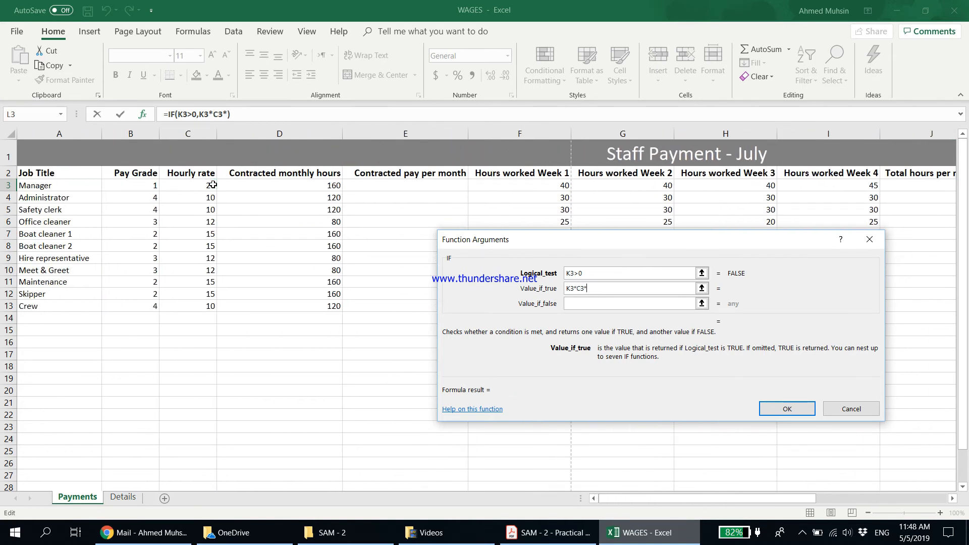
pyautogui.write('1.5')
# - Complete the IF function with 0 as the value if false and fill the overtime pay formula down to L13
pyautogui.click(636, 304)
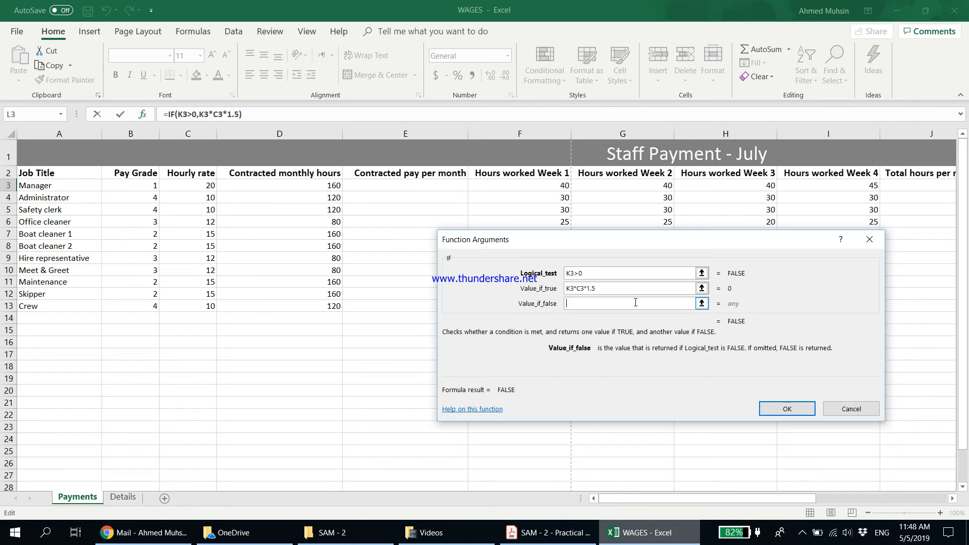
pyautogui.write('0')
pyautogui.click(789, 409)
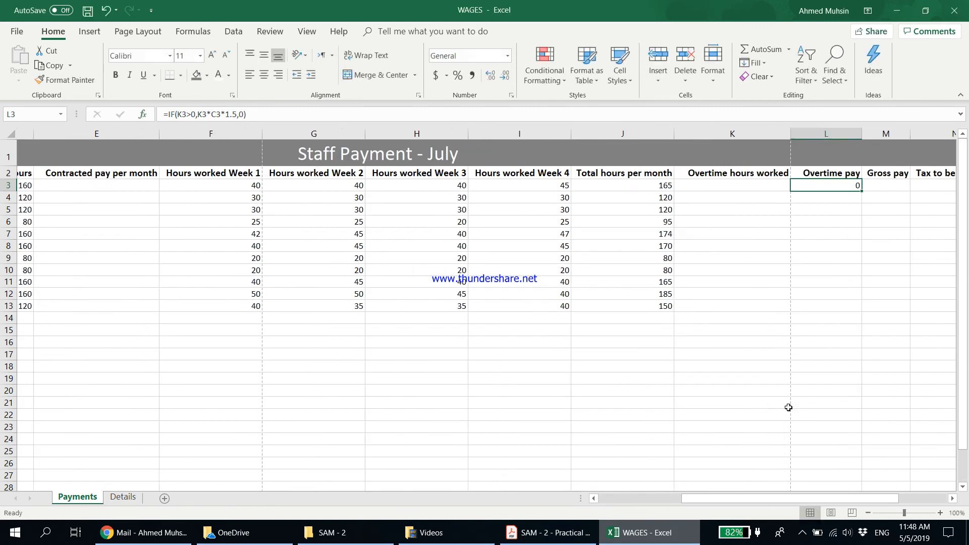
pyautogui.moveTo(844, 192); pyautogui.dragTo(815, 306)
pyautogui.click(813, 294)
# - Check the formulae tasks in the practical paper PDF and review the Manager's hourly rate and contracted monthly hours on the Payments sheet
pyautogui.click(523, 534)
pyautogui.scroll(-5, 281, 358)
pyautogui.scroll(-2, 281, 358)
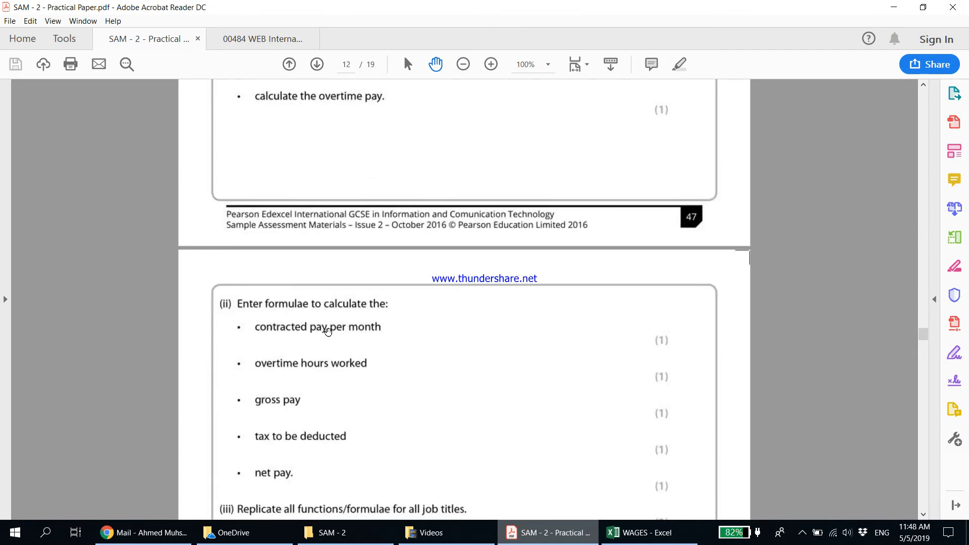
pyautogui.click(894, 7)
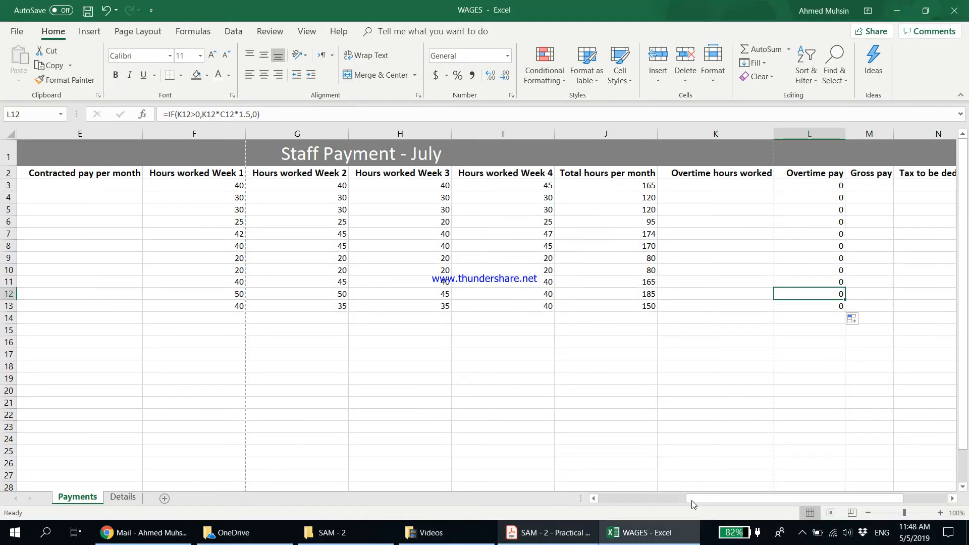
pyautogui.moveTo(697, 501); pyautogui.dragTo(598, 498)
pyautogui.click(410, 185)
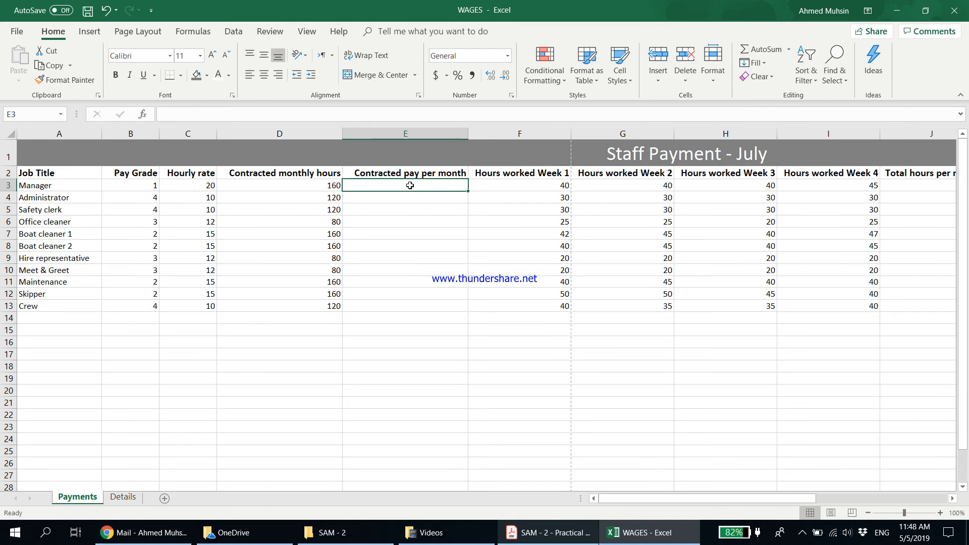
pyautogui.click(211, 187)
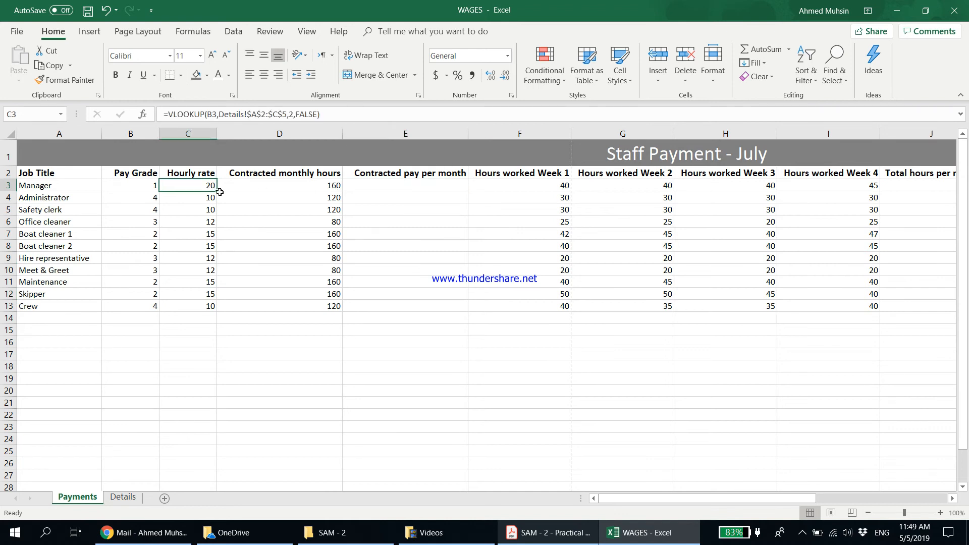
pyautogui.click(324, 187)
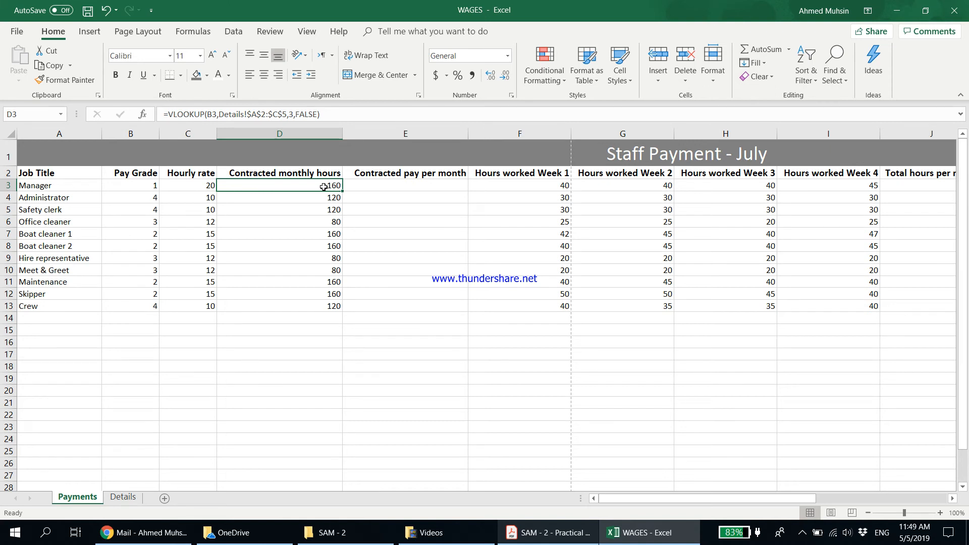
# - Calculate the contracted pay per month in E3 with =C3*D3 and fill the formula down to E13
pyautogui.click(375, 188)
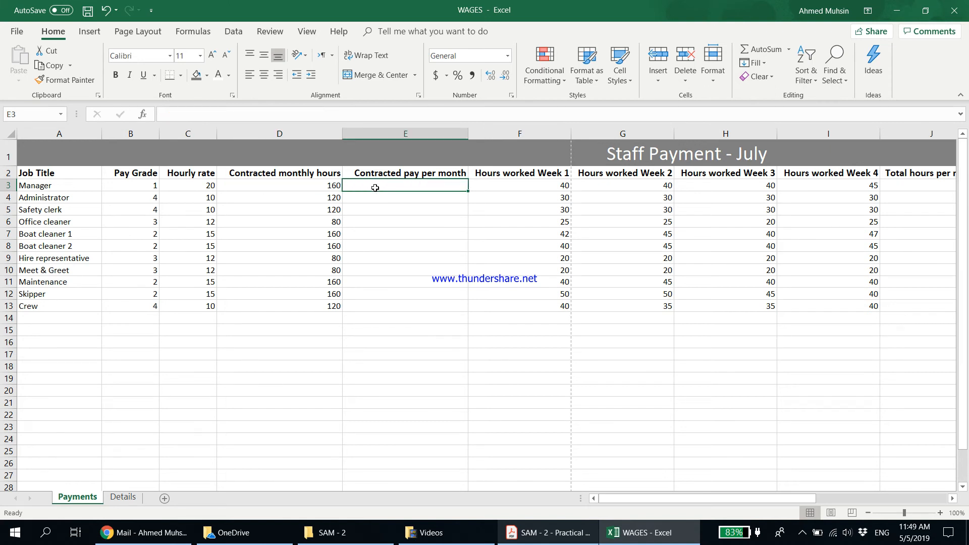
pyautogui.write('=')
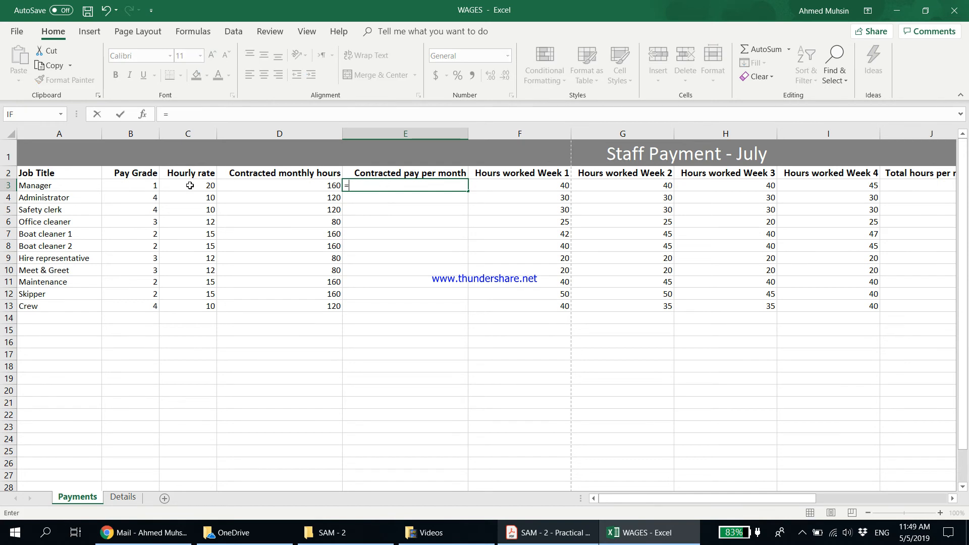
pyautogui.click(190, 186)
pyautogui.write('*')
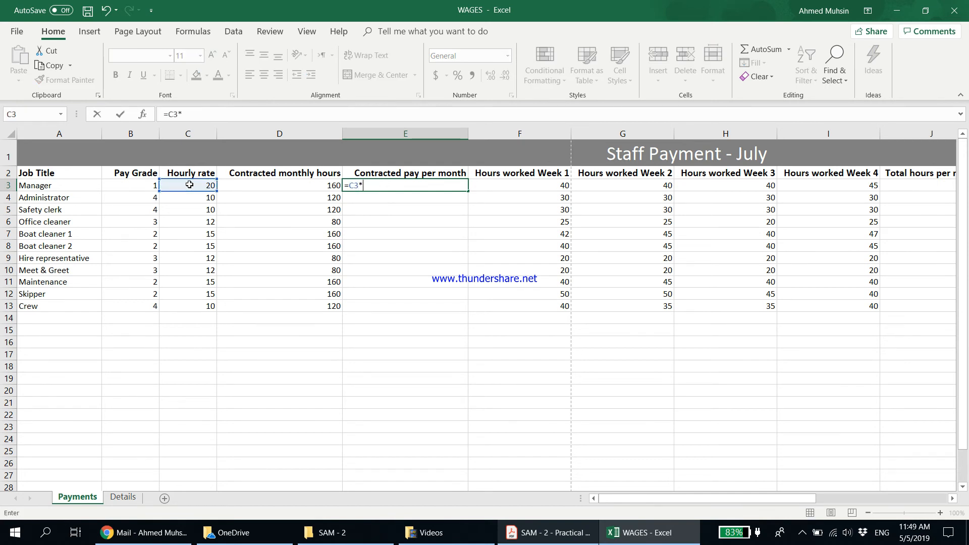
pyautogui.click(274, 185)
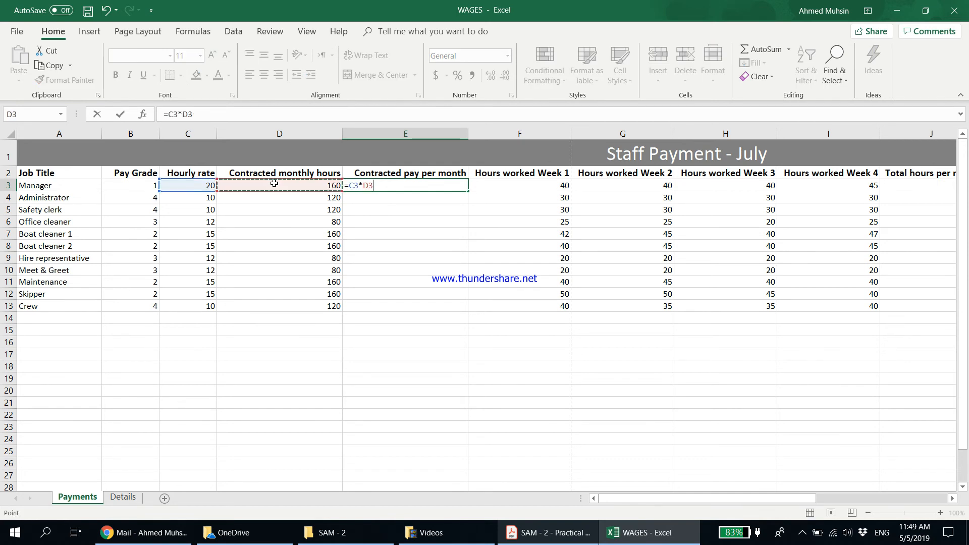
pyautogui.press('Return')
pyautogui.click(427, 185)
pyautogui.moveTo(468, 191); pyautogui.dragTo(449, 309)
pyautogui.click(410, 260)
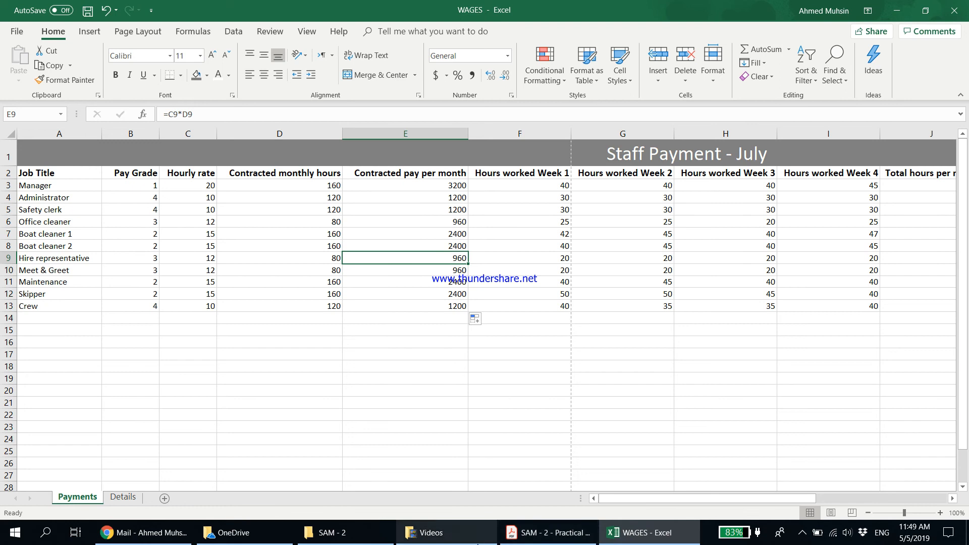
# - Check the overtime hours task in the practical paper PDF and review the Manager's total and contracted monthly hours on the Payments sheet
pyautogui.click(523, 533)
pyautogui.scroll(-2, 362, 266)
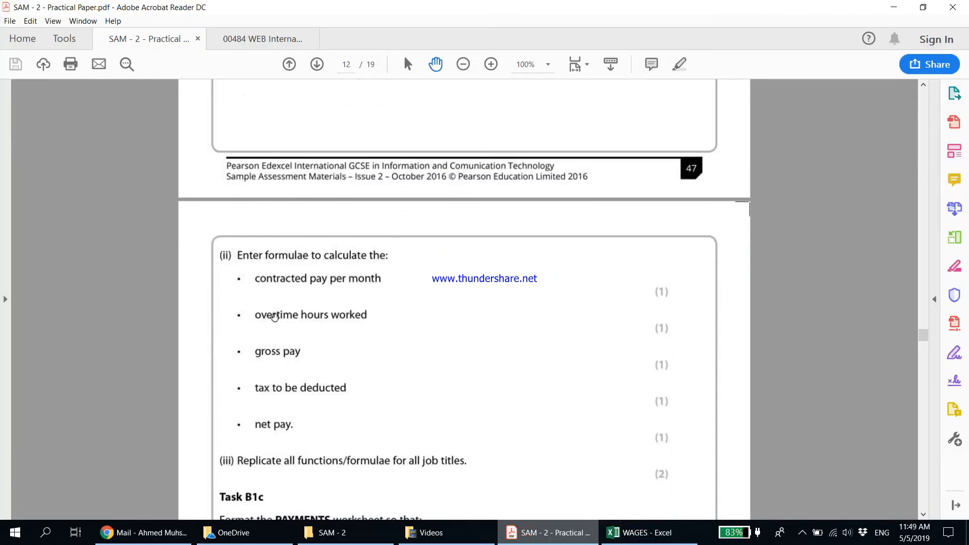
pyautogui.click(887, 11)
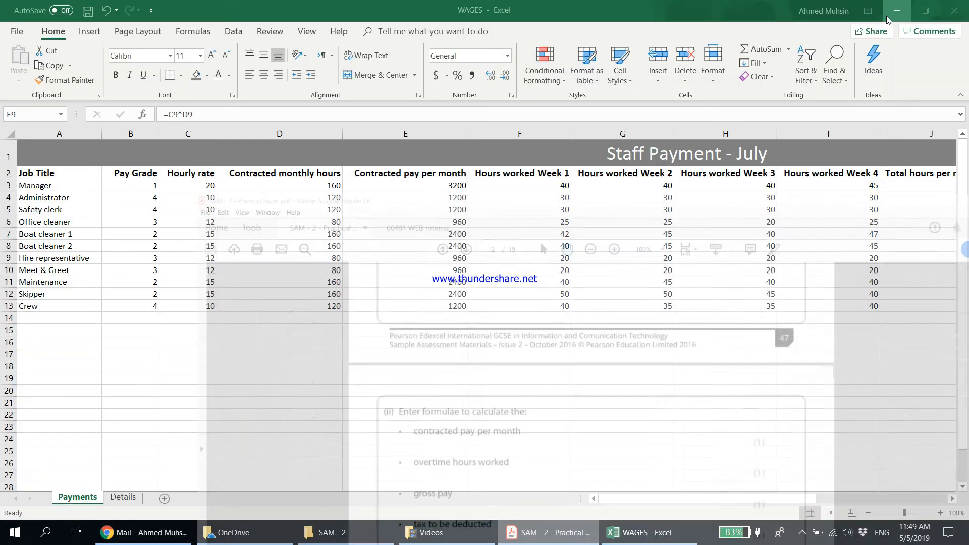
pyautogui.click(953, 499)
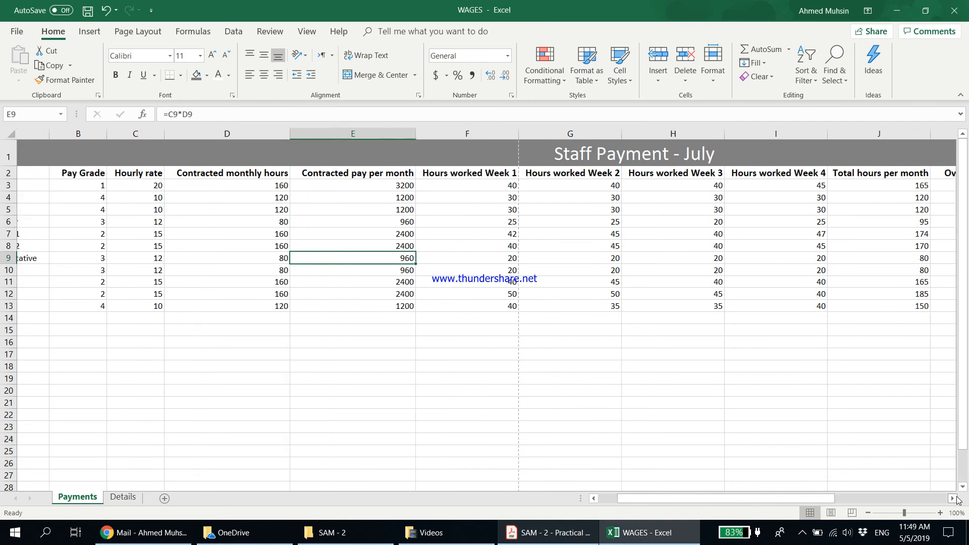
pyautogui.click(953, 499)
pyautogui.click(953, 499)
pyautogui.click(953, 499)
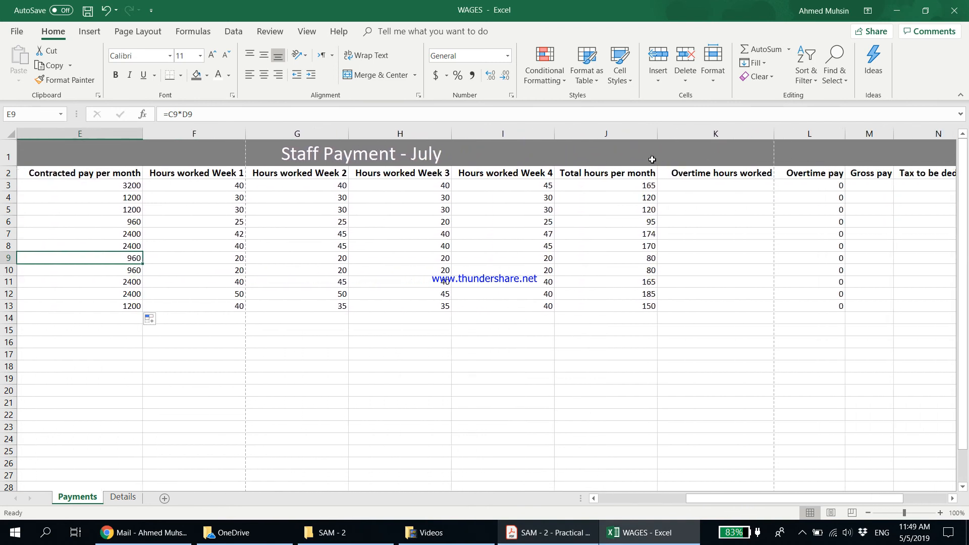
pyautogui.click(632, 185)
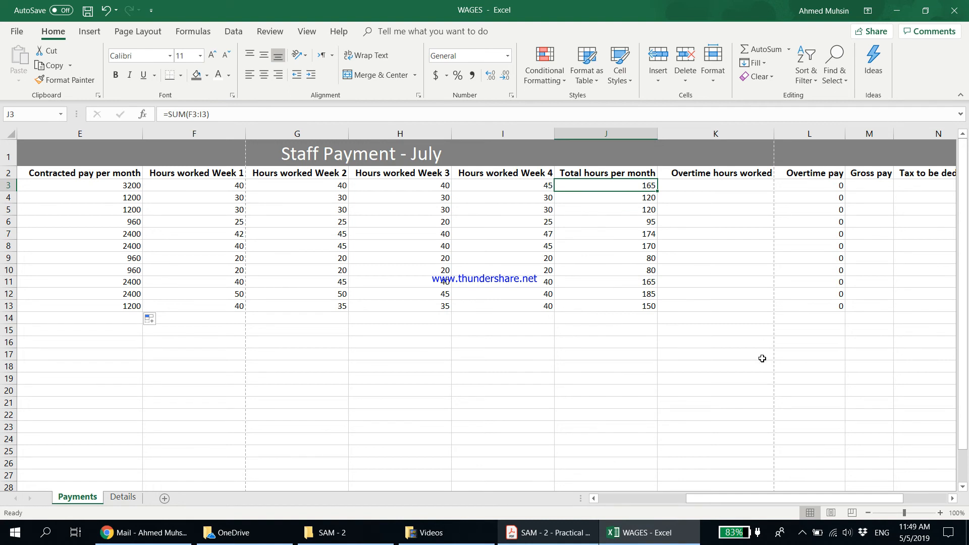
pyautogui.moveTo(733, 499); pyautogui.dragTo(689, 499)
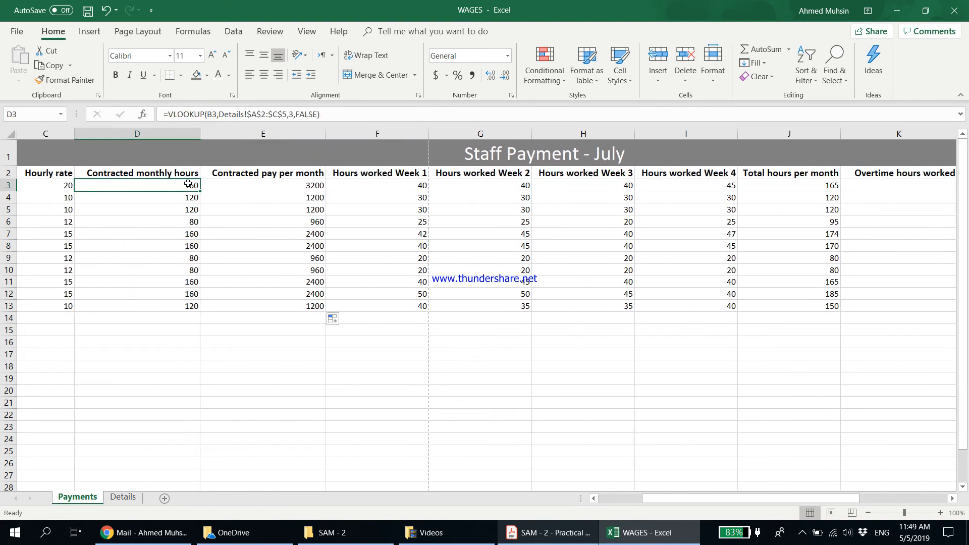
pyautogui.click(823, 186)
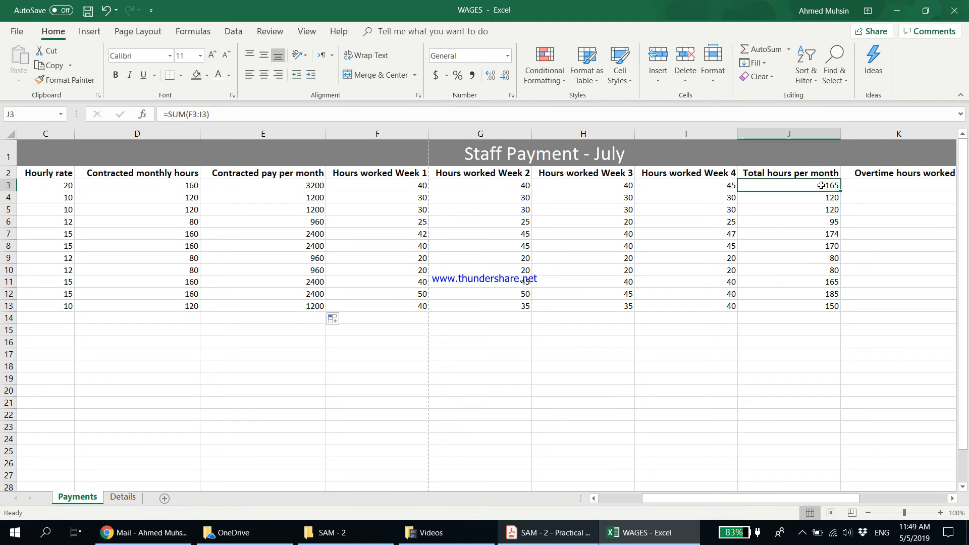
# - Calculate the overtime hours worked in K3 with =J3-D3 and fill the formula down to K13
pyautogui.click(900, 189)
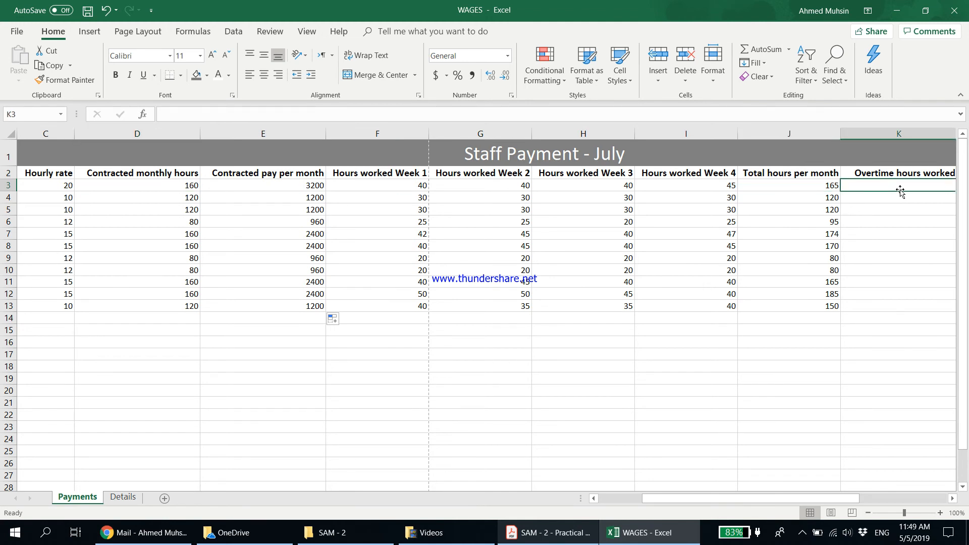
pyautogui.write('=')
pyautogui.click(732, 187)
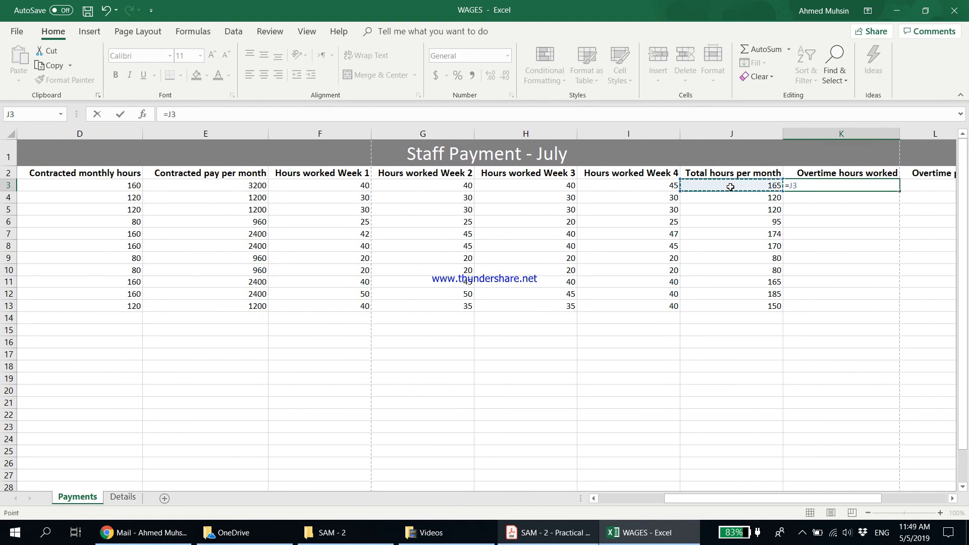
pyautogui.write('-')
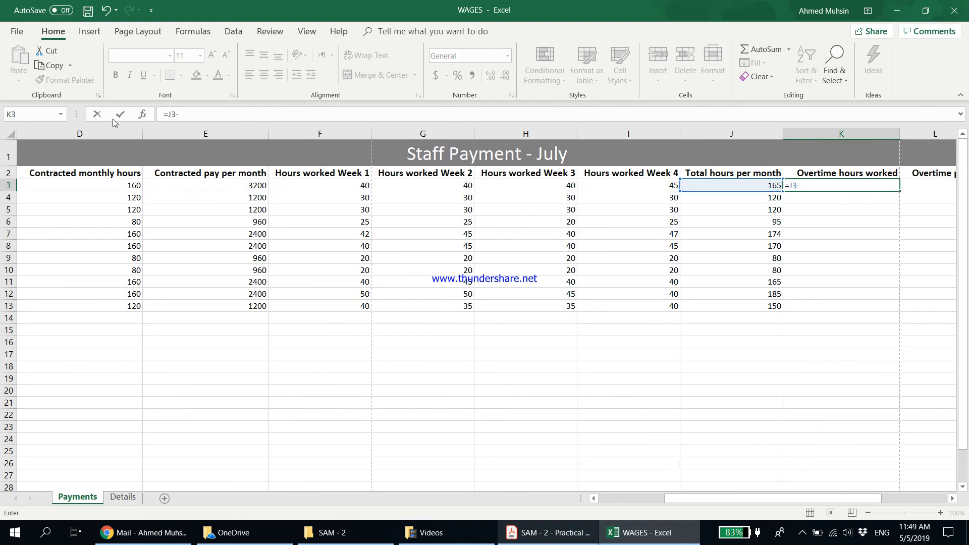
pyautogui.click(100, 184)
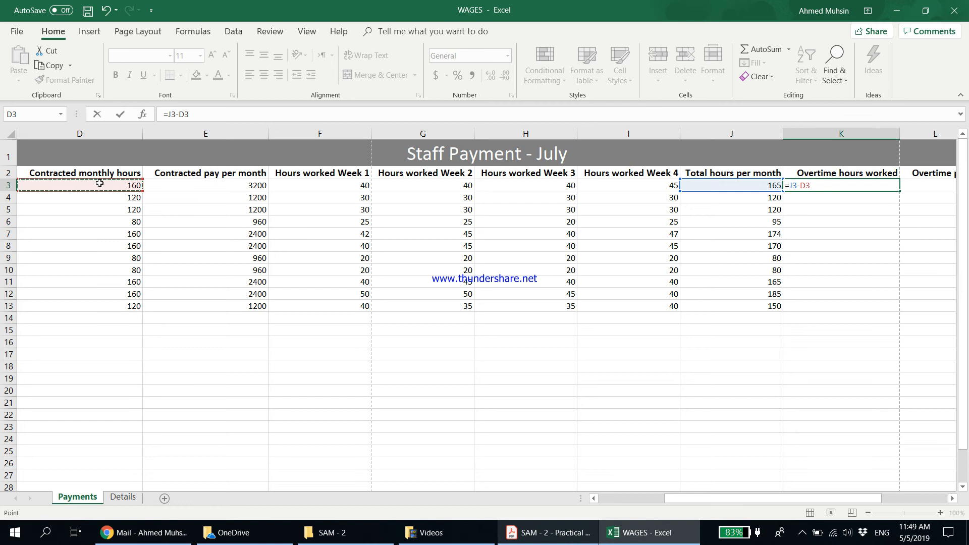
pyautogui.hotkey('ctrl', 'Return')
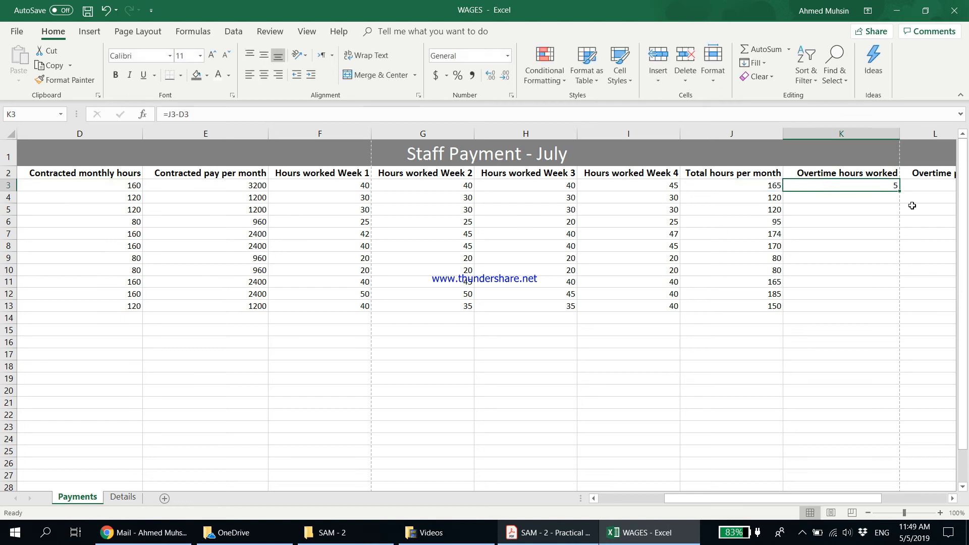
pyautogui.moveTo(902, 191); pyautogui.dragTo(903, 308)
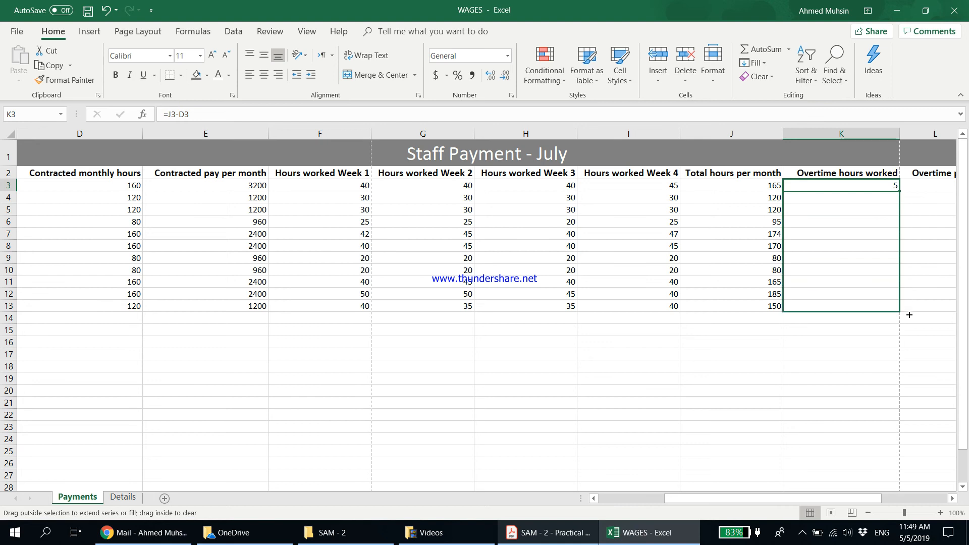
# - Review the filled overtime hours formulas in column K and check the gross pay task in the practical paper PDF
pyautogui.click(911, 318)
pyautogui.click(879, 271)
pyautogui.click(894, 187)
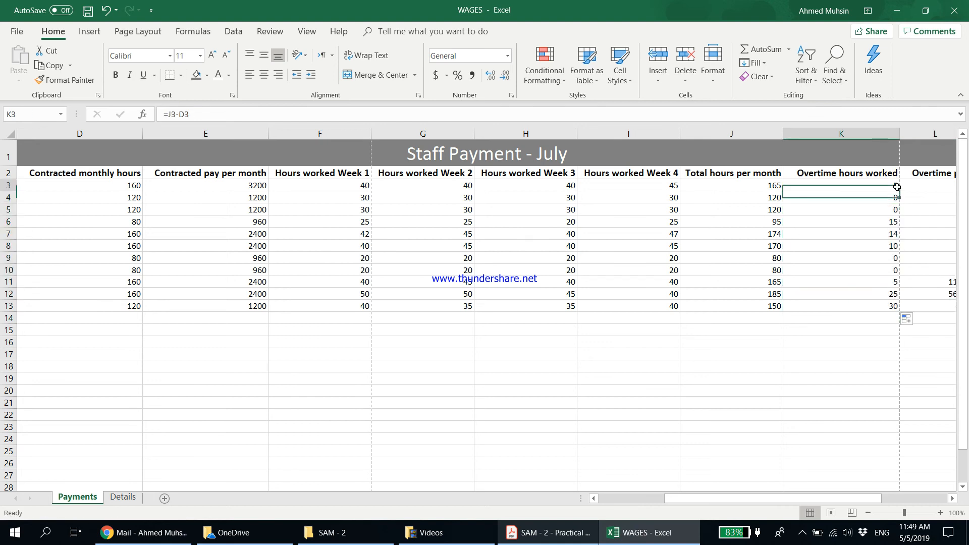
pyautogui.click(894, 206)
pyautogui.click(892, 221)
pyautogui.click(892, 233)
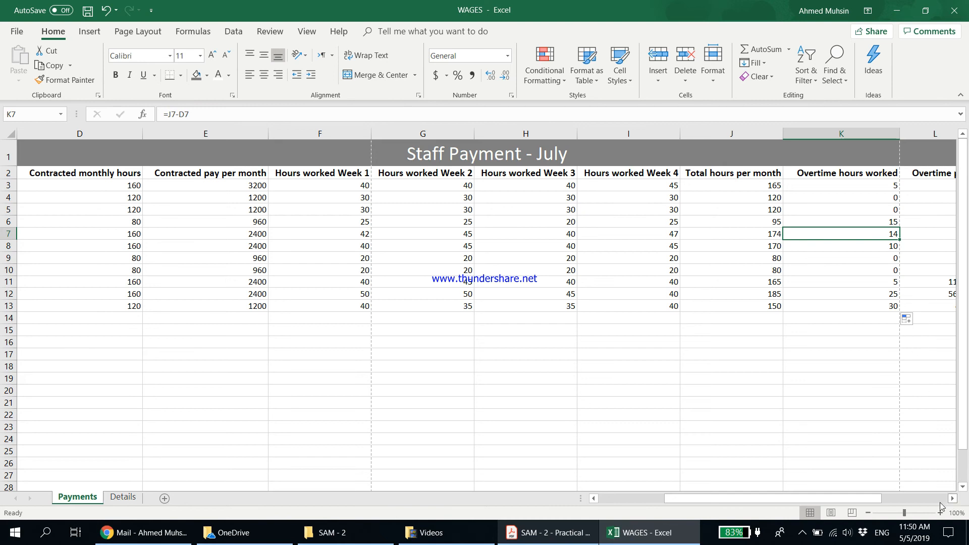
pyautogui.click(569, 542)
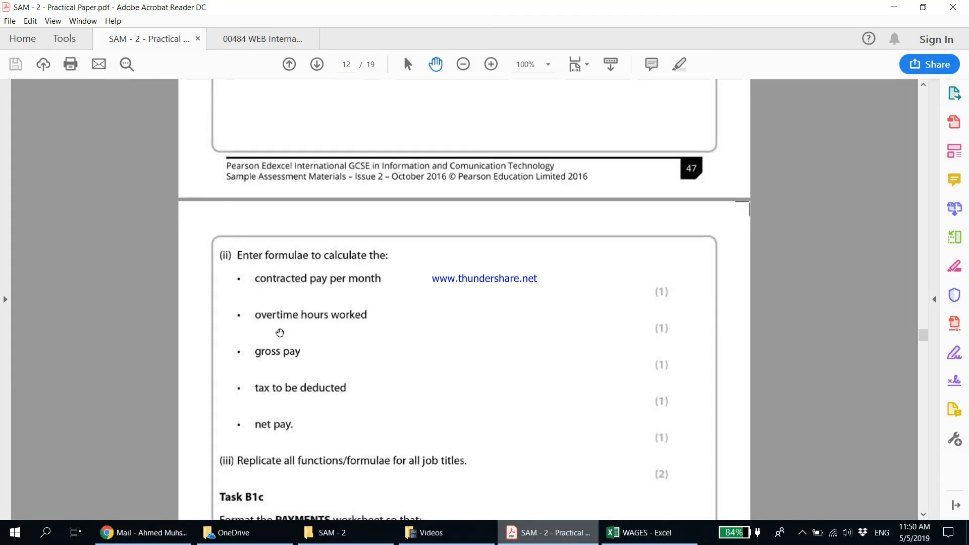
pyautogui.click(615, 535)
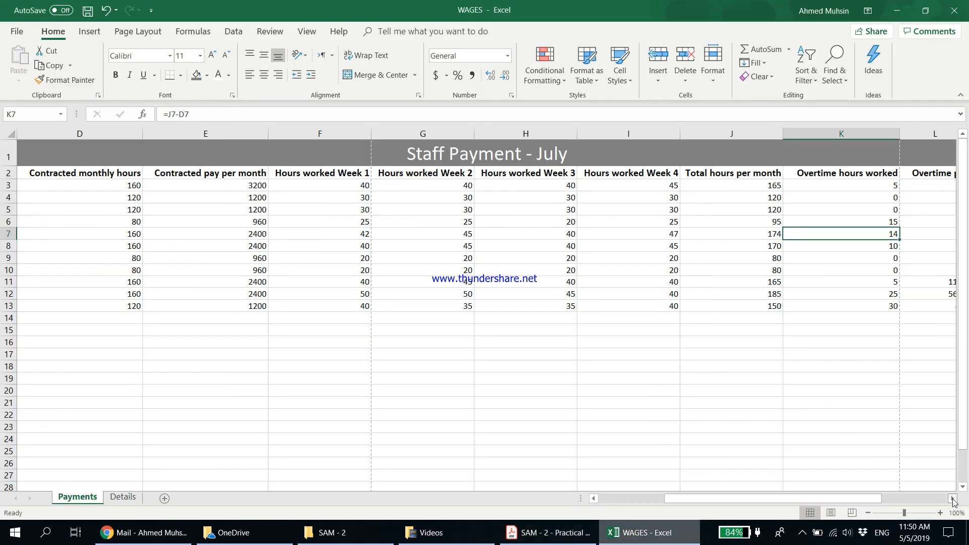
# - Calculate the gross pay in M3 with =L3+E3 and fill the formula down to M13
pyautogui.click(952, 498)
pyautogui.click(740, 185)
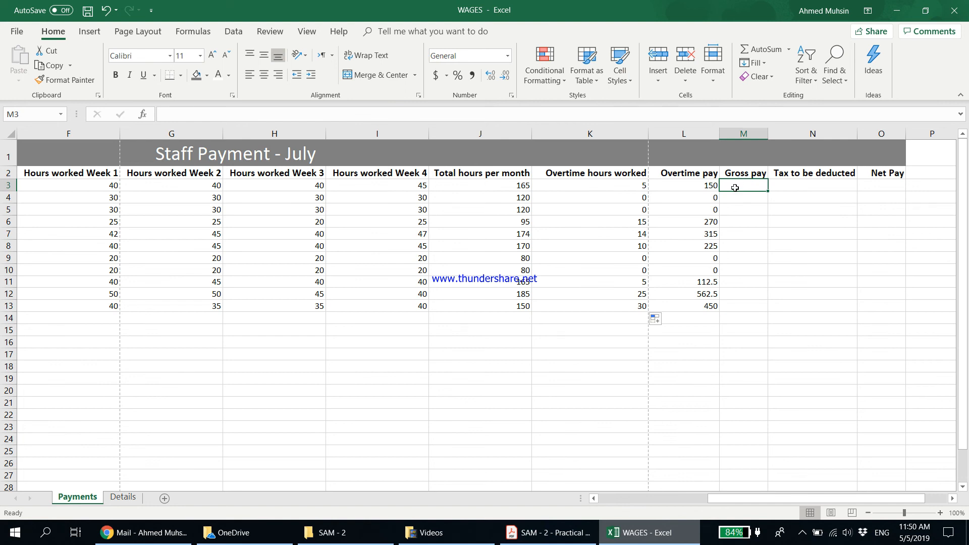
pyautogui.write('=')
pyautogui.click(707, 189)
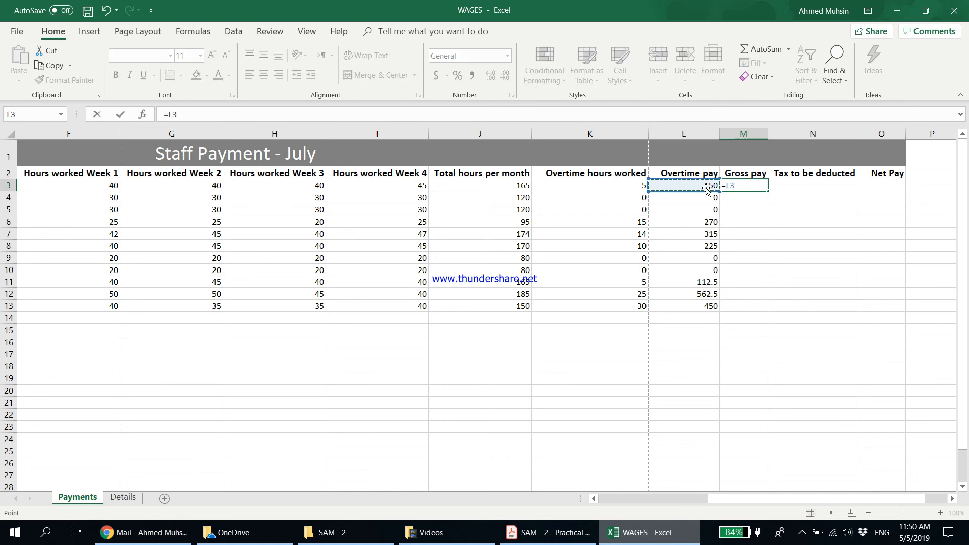
pyautogui.write('+')
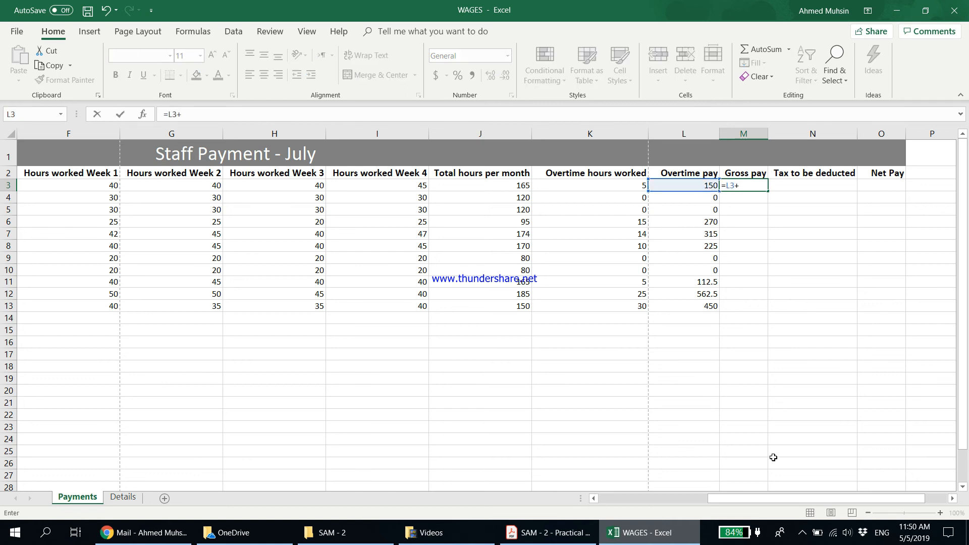
pyautogui.moveTo(758, 500); pyautogui.dragTo(638, 498)
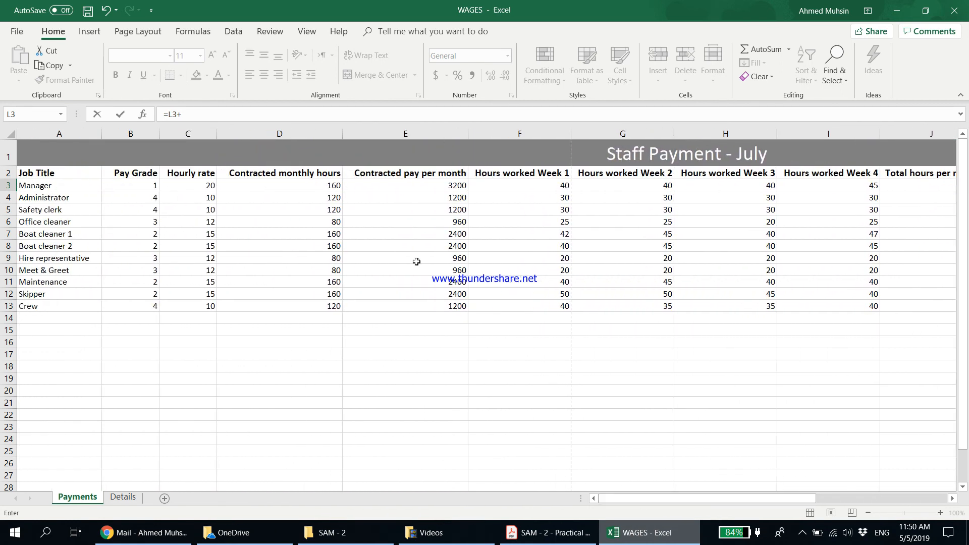
pyautogui.click(398, 183)
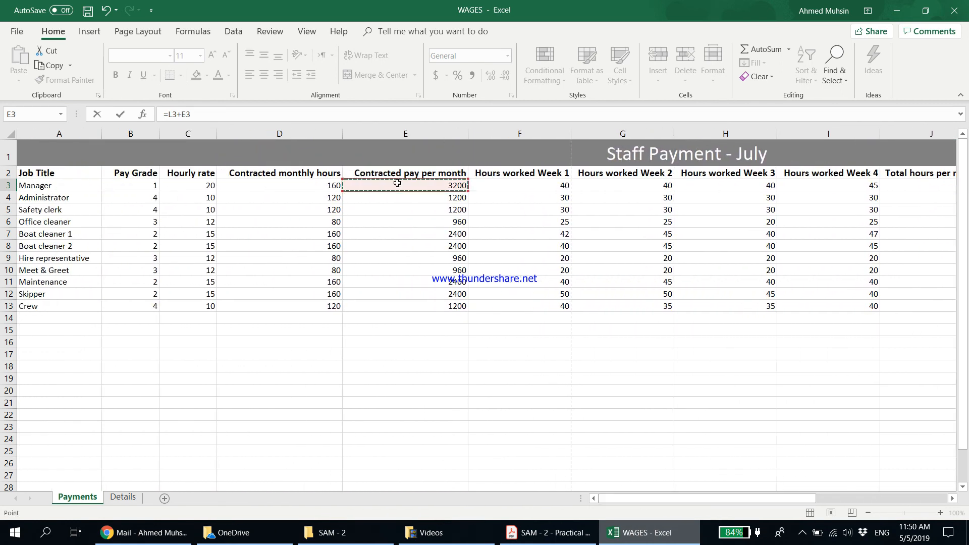
pyautogui.moveTo(744, 498); pyautogui.dragTo(852, 497)
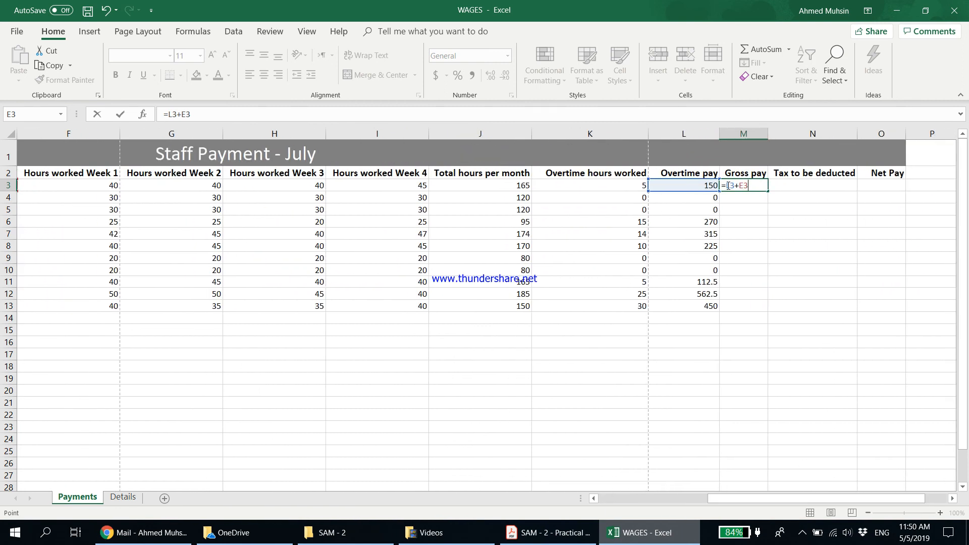
pyautogui.press('Return')
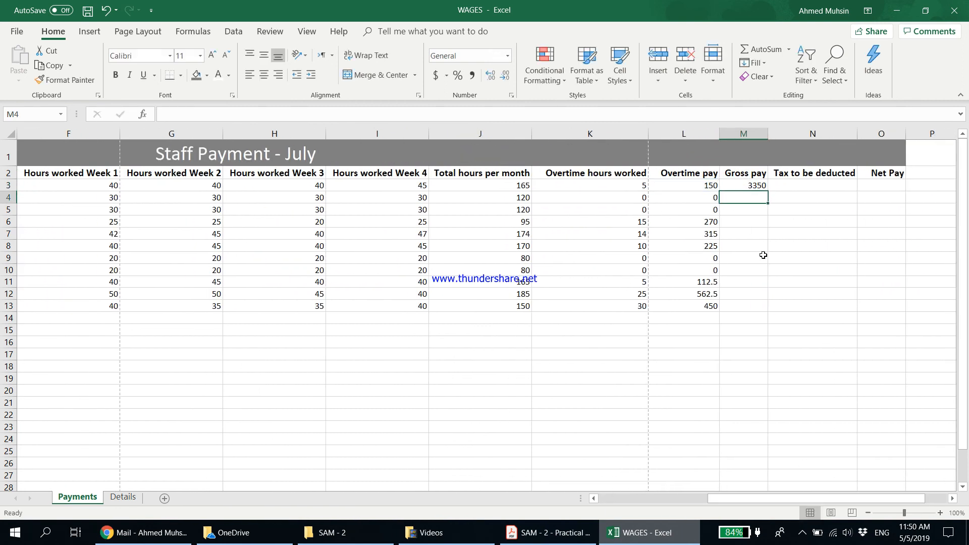
pyautogui.click(762, 187)
pyautogui.moveTo(768, 191); pyautogui.dragTo(765, 310)
# - Check the tax rate on the Details sheet and the tax task in the practical paper PDF, returning to the Manager's gross pay
pyautogui.click(796, 185)
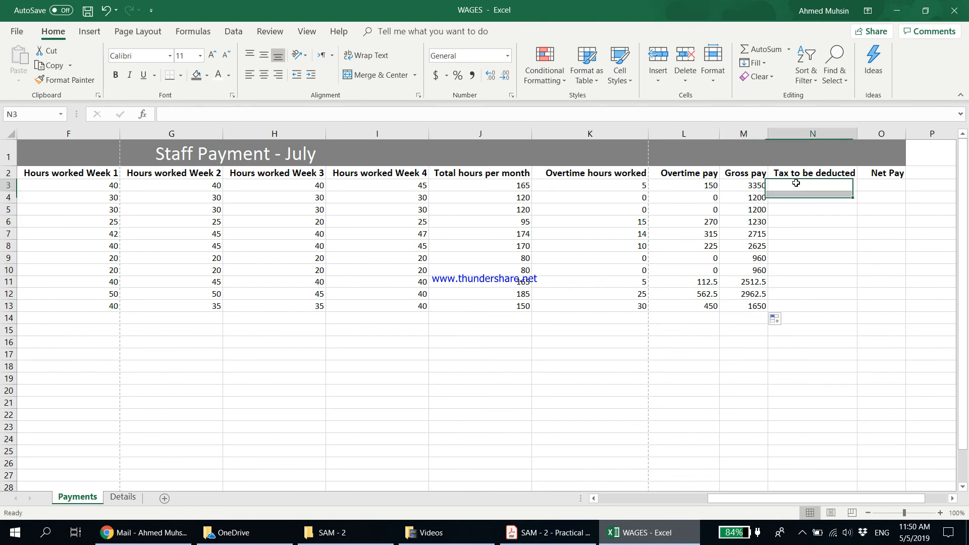
pyautogui.click(124, 497)
pyautogui.click(135, 230)
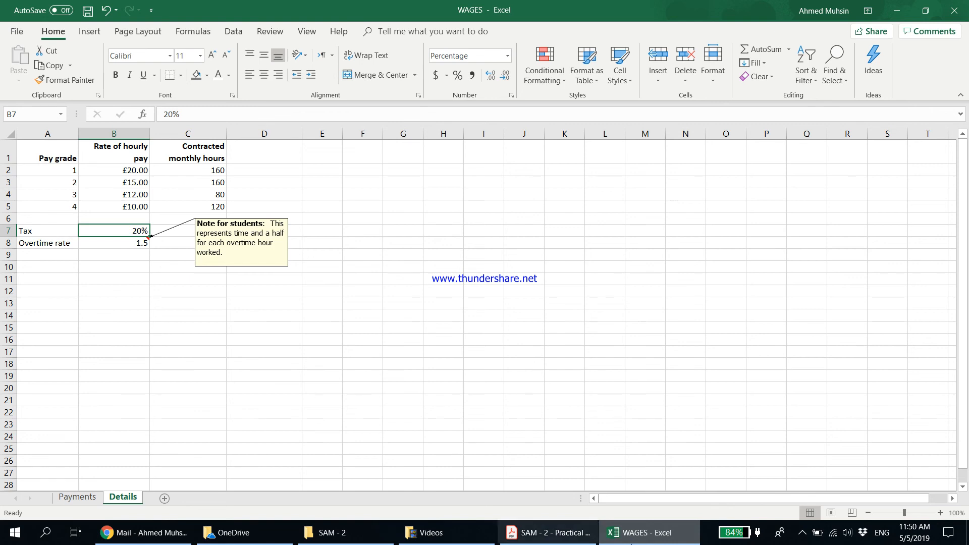
pyautogui.click(550, 532)
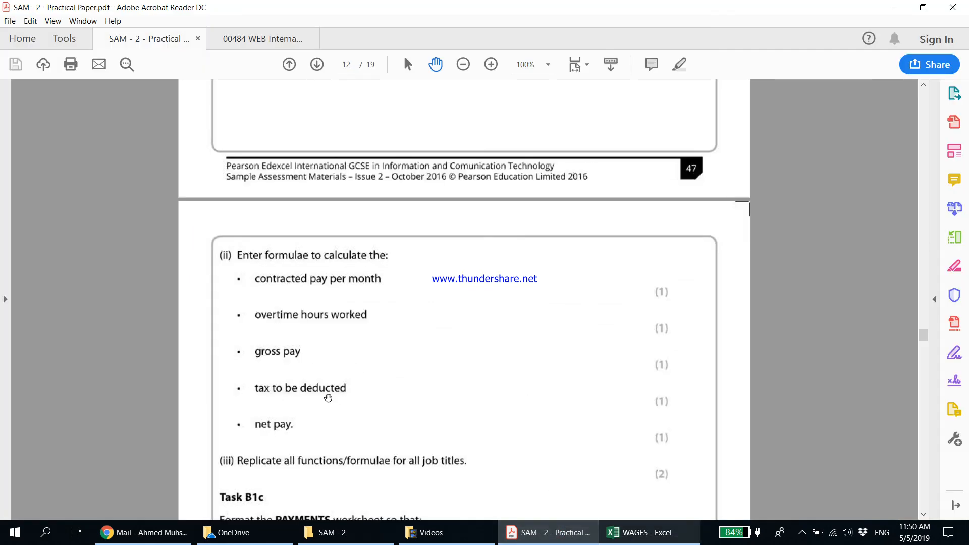
pyautogui.click(634, 533)
pyautogui.click(76, 497)
pyautogui.click(748, 187)
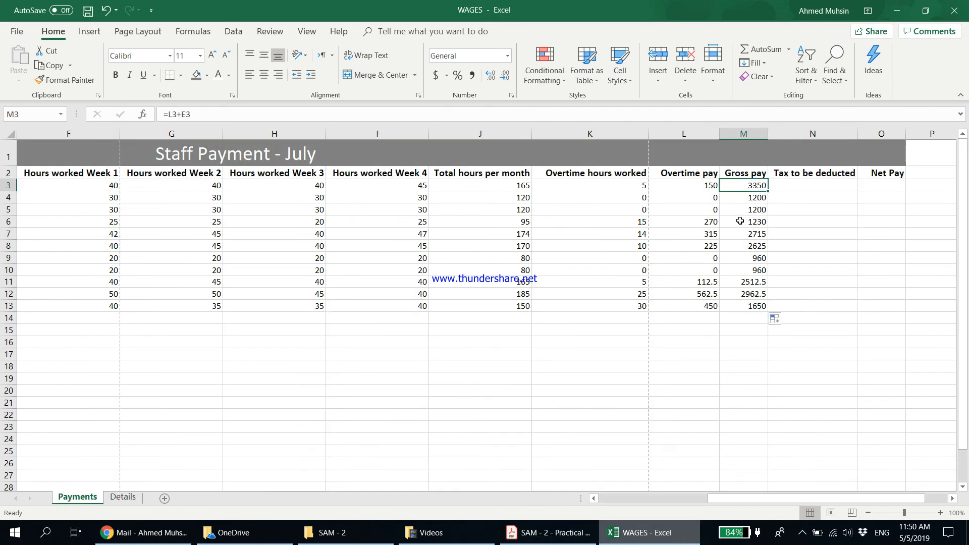
# - Calculate the tax to be deducted in N3 with =M3*20% and fill the formula down to N13
pyautogui.click(785, 185)
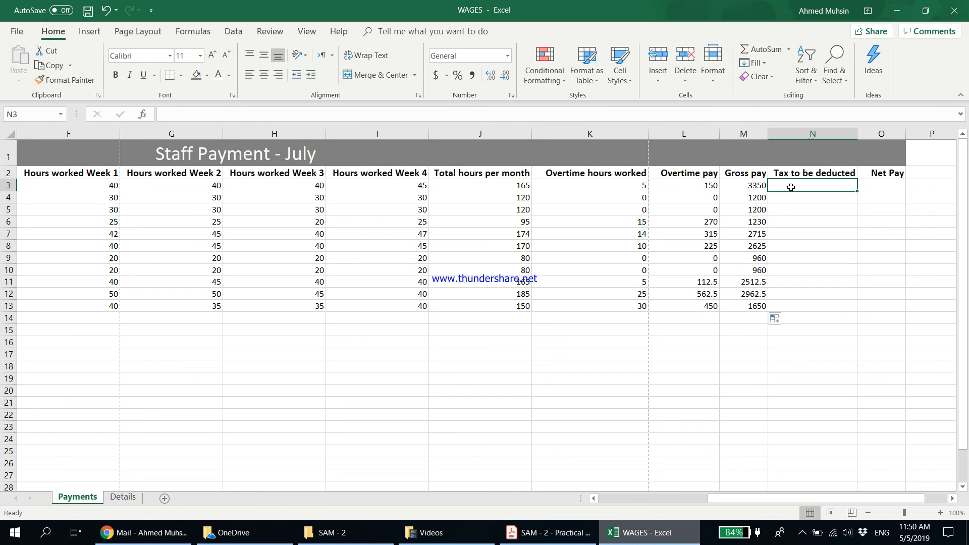
pyautogui.write('=')
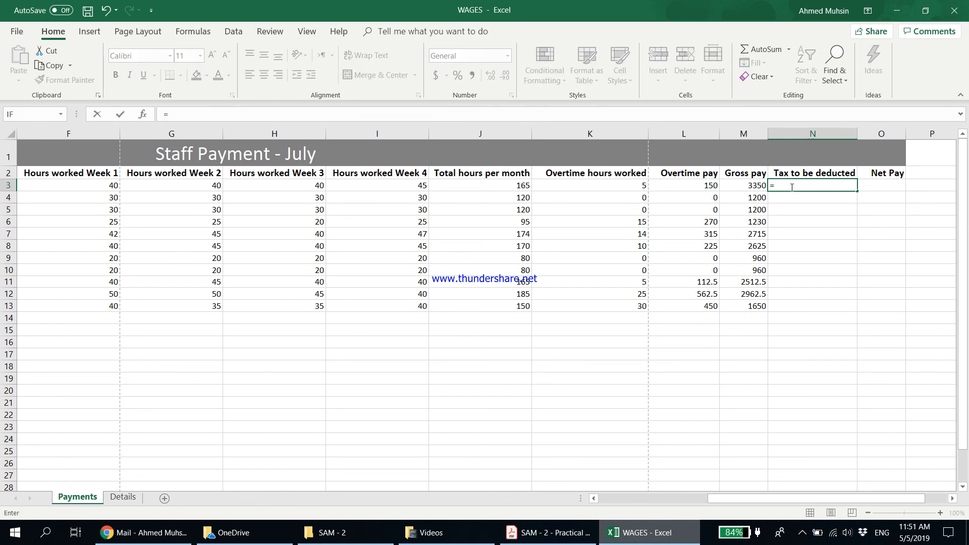
pyautogui.click(750, 186)
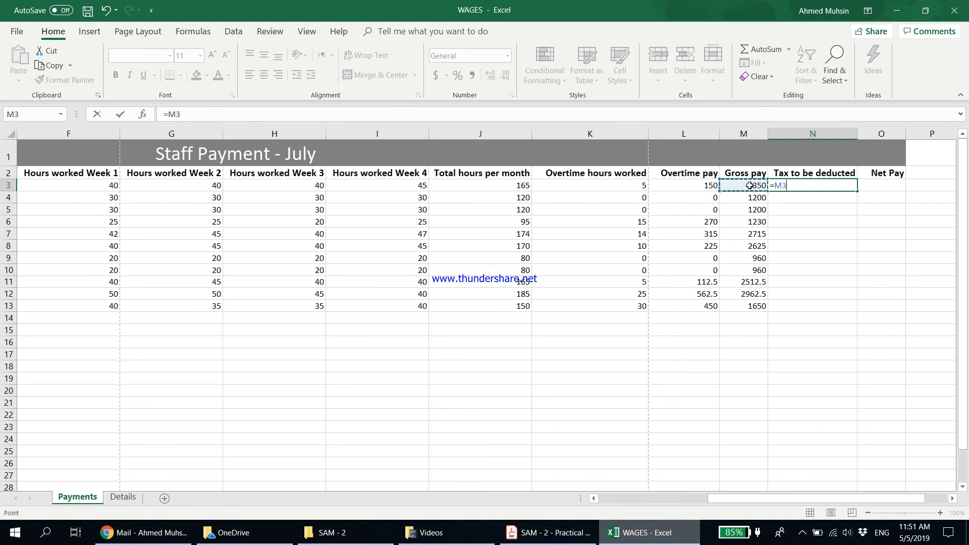
pyautogui.write('*')
pyautogui.press('Return')
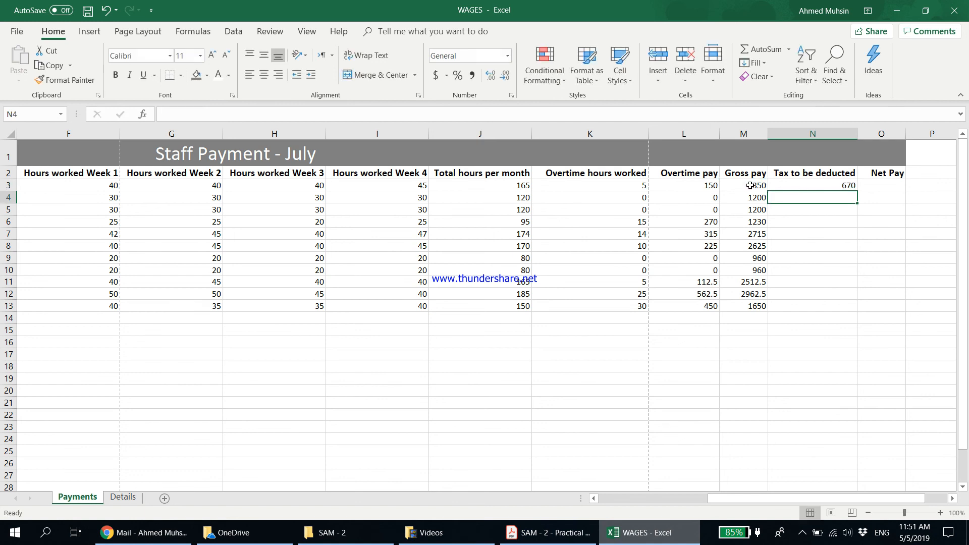
pyautogui.click(798, 185)
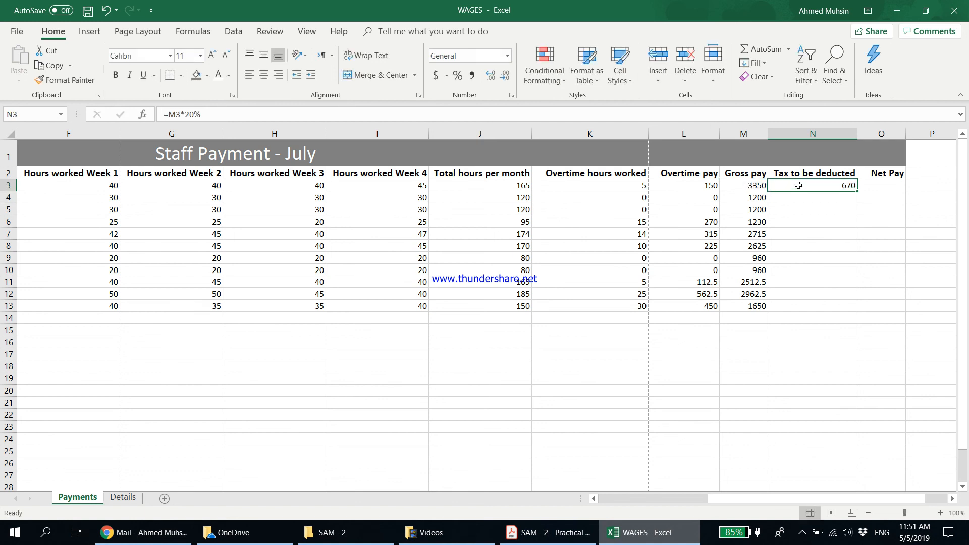
pyautogui.moveTo(858, 194); pyautogui.dragTo(846, 313)
# - Review the filled tax formulas in column N and check the net pay task in the practical paper PDF
pyautogui.click(824, 273)
pyautogui.click(850, 186)
pyautogui.click(838, 209)
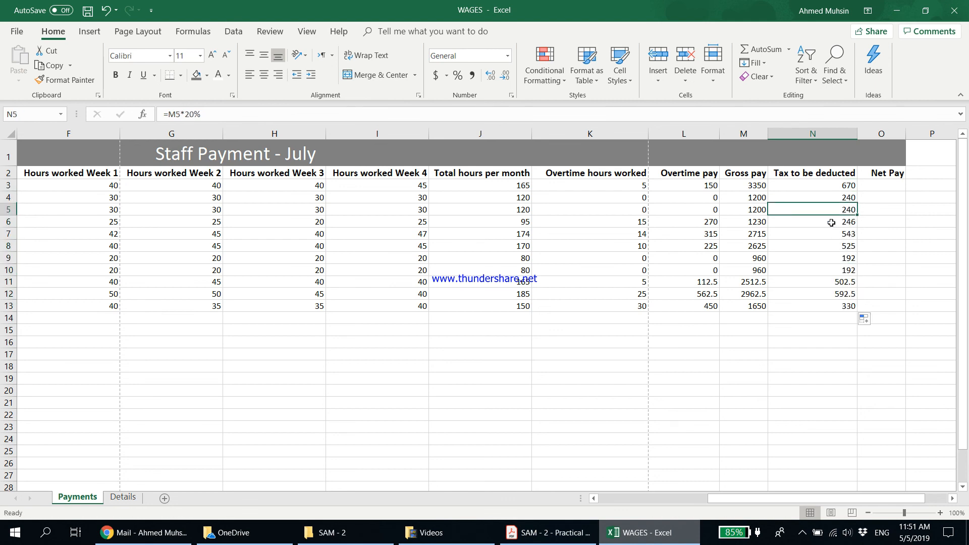
pyautogui.click(756, 185)
pyautogui.click(824, 188)
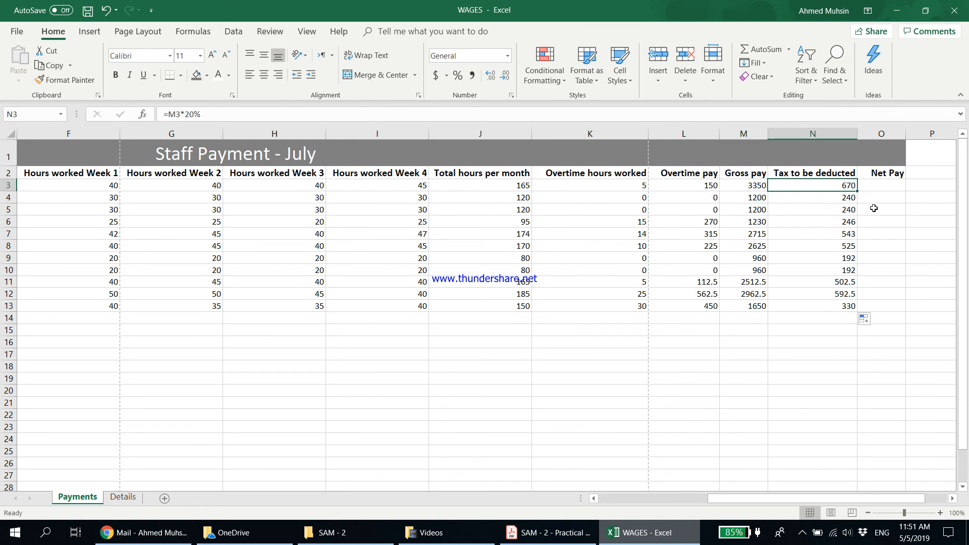
pyautogui.click(547, 532)
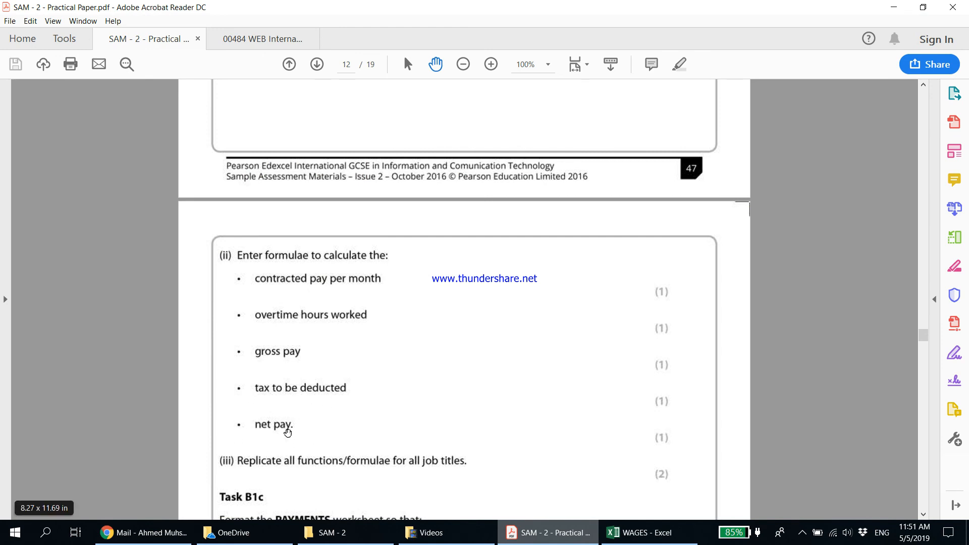
pyautogui.click(893, 7)
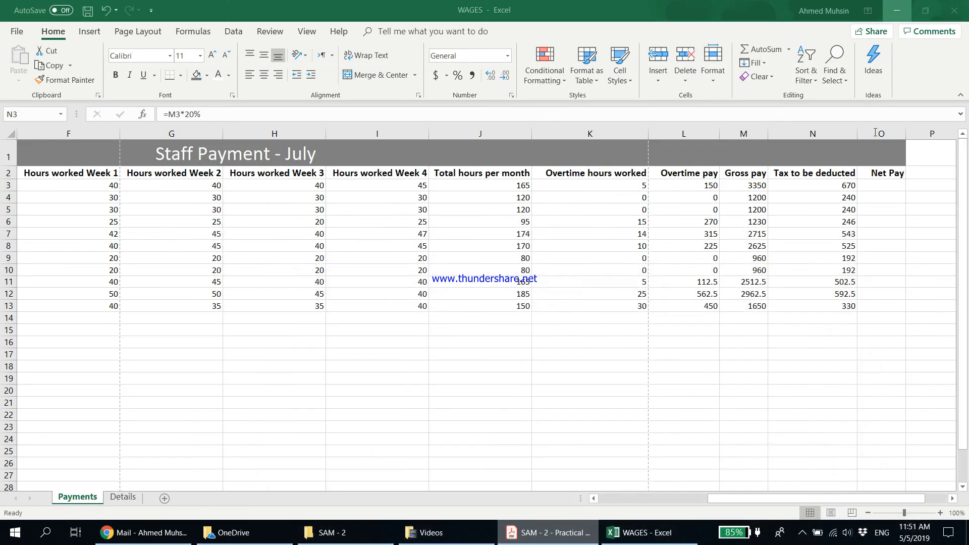
# - Calculate the net pay in O3 with =M3-N3 and fill the formula down to O13
pyautogui.click(870, 186)
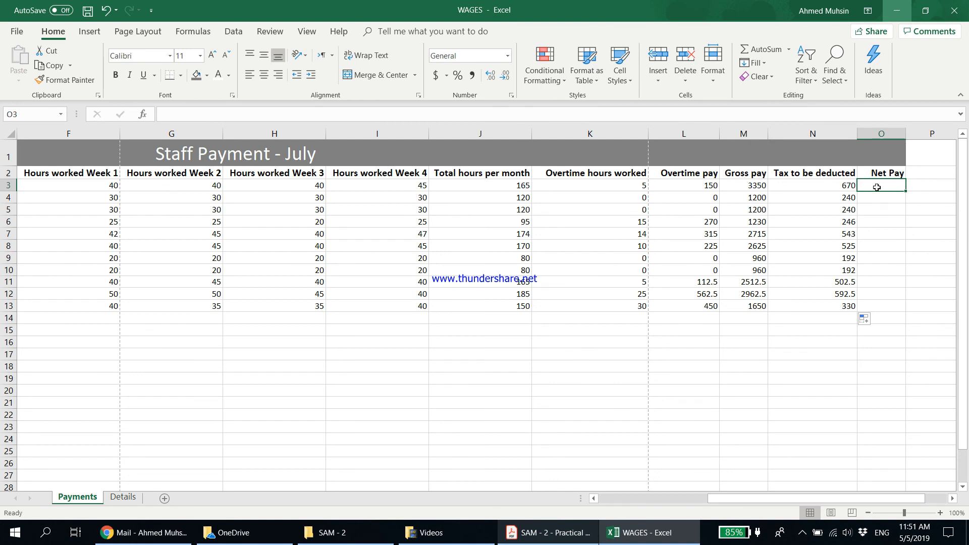
pyautogui.write('=')
pyautogui.click(757, 186)
pyautogui.write('-')
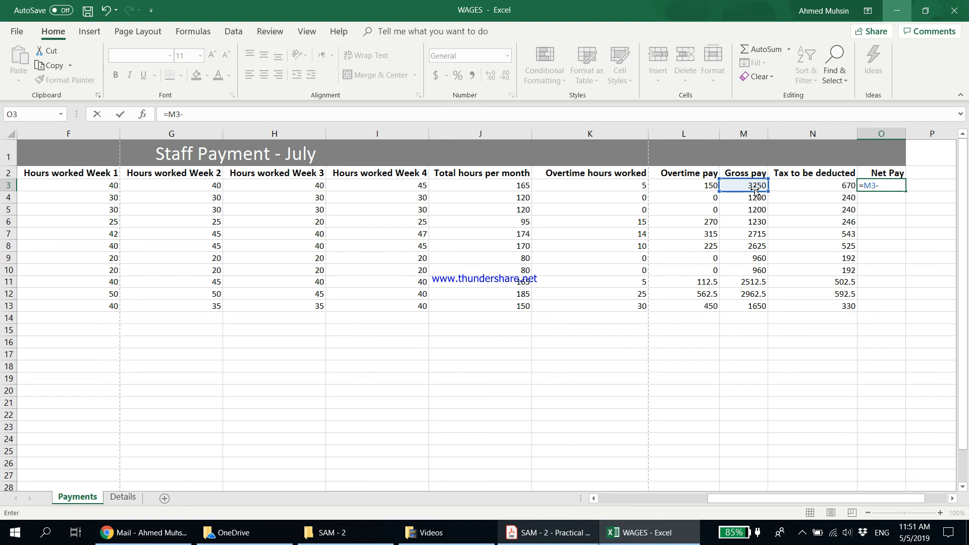
pyautogui.click(798, 185)
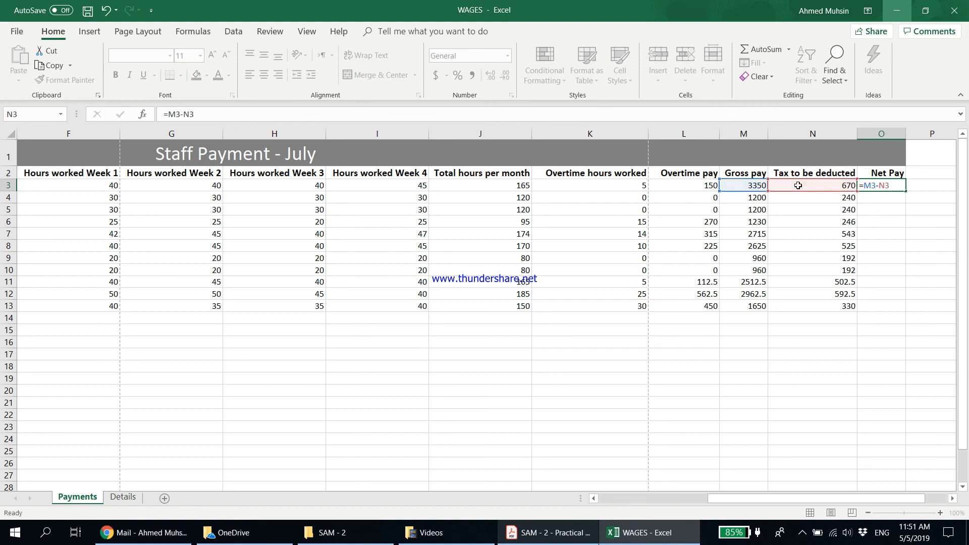
pyautogui.press('Return')
pyautogui.click(894, 186)
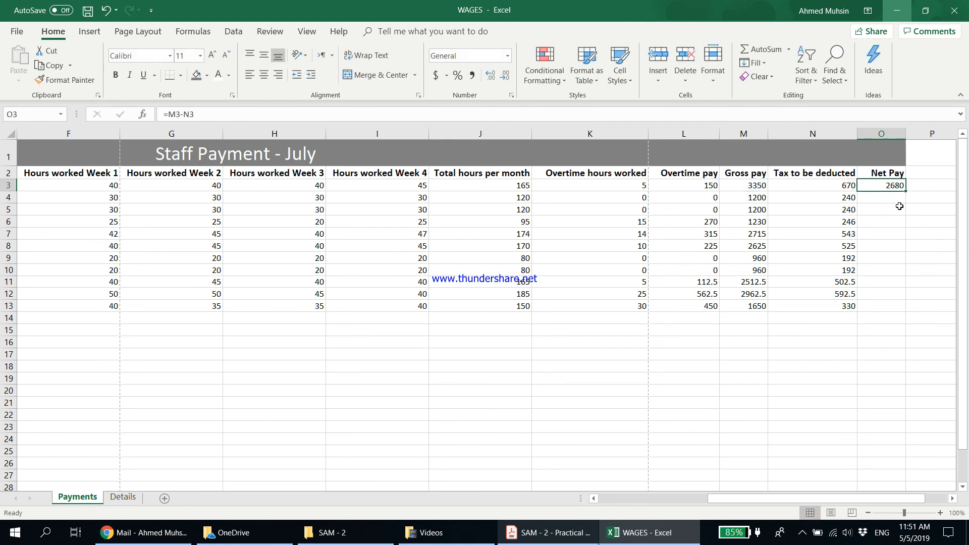
pyautogui.moveTo(907, 193); pyautogui.dragTo(909, 311)
# - Review the gross pay, tax and net pay columns and check the replication task and Task B1c in the practical paper PDF
pyautogui.moveTo(752, 185); pyautogui.dragTo(755, 307)
pyautogui.moveTo(811, 185); pyautogui.dragTo(813, 319)
pyautogui.moveTo(892, 191); pyautogui.dragTo(891, 306)
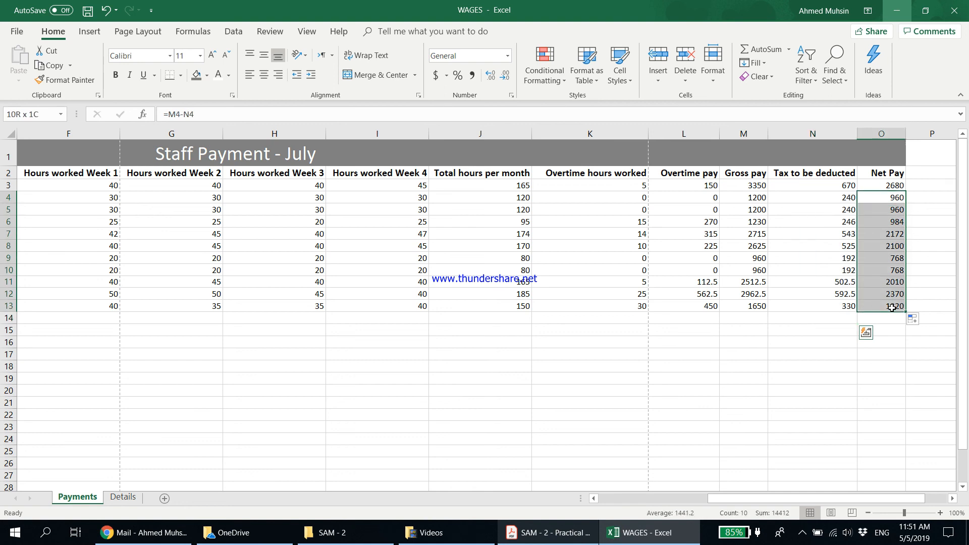
pyautogui.click(891, 294)
pyautogui.click(541, 533)
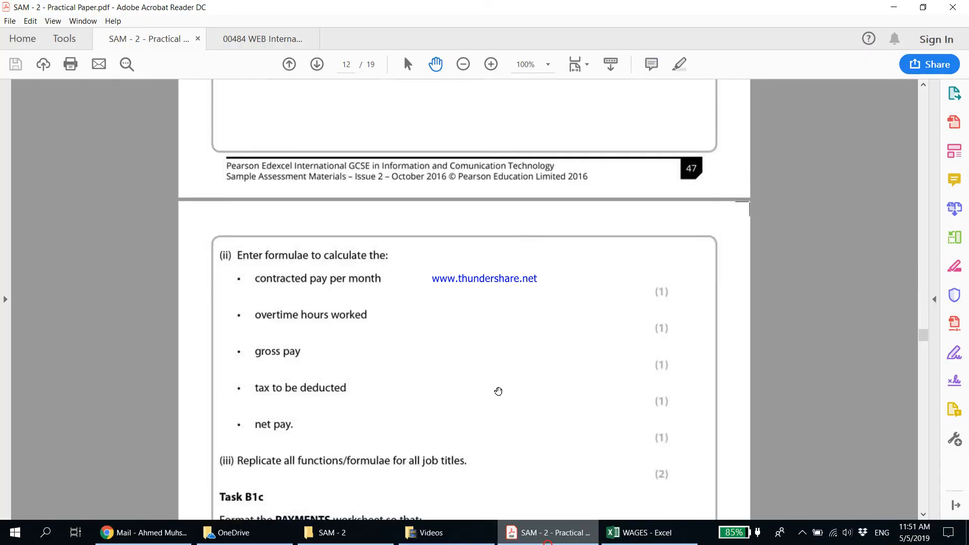
pyautogui.scroll(-1, 312, 474)
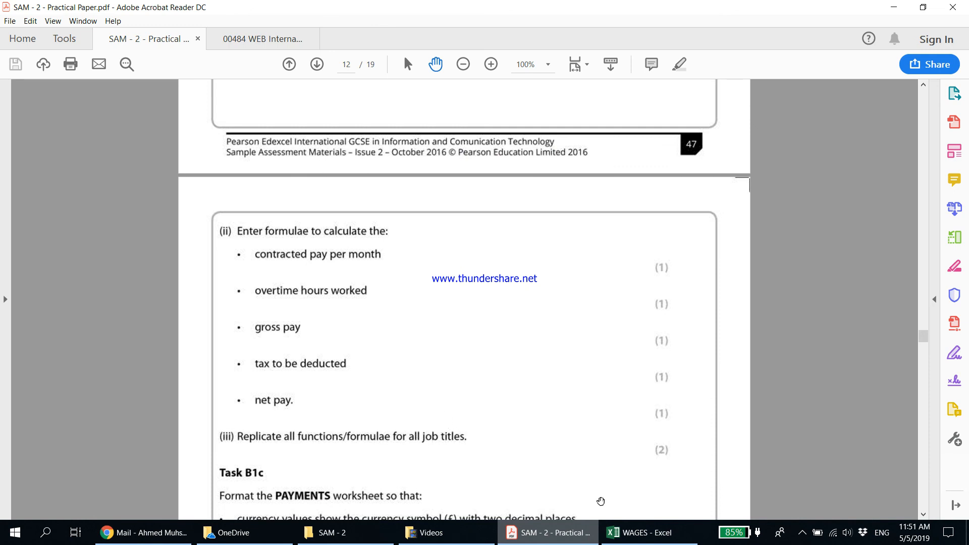
pyautogui.click(626, 543)
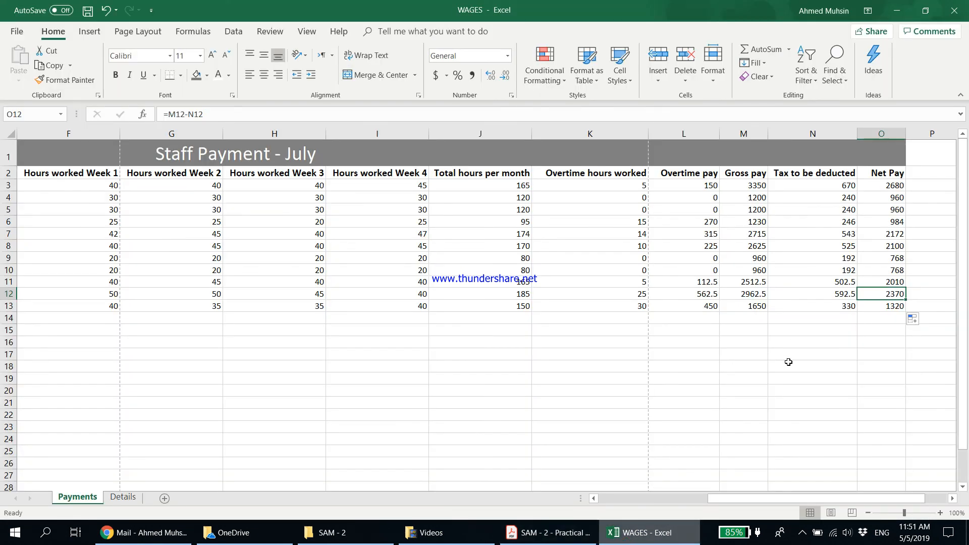